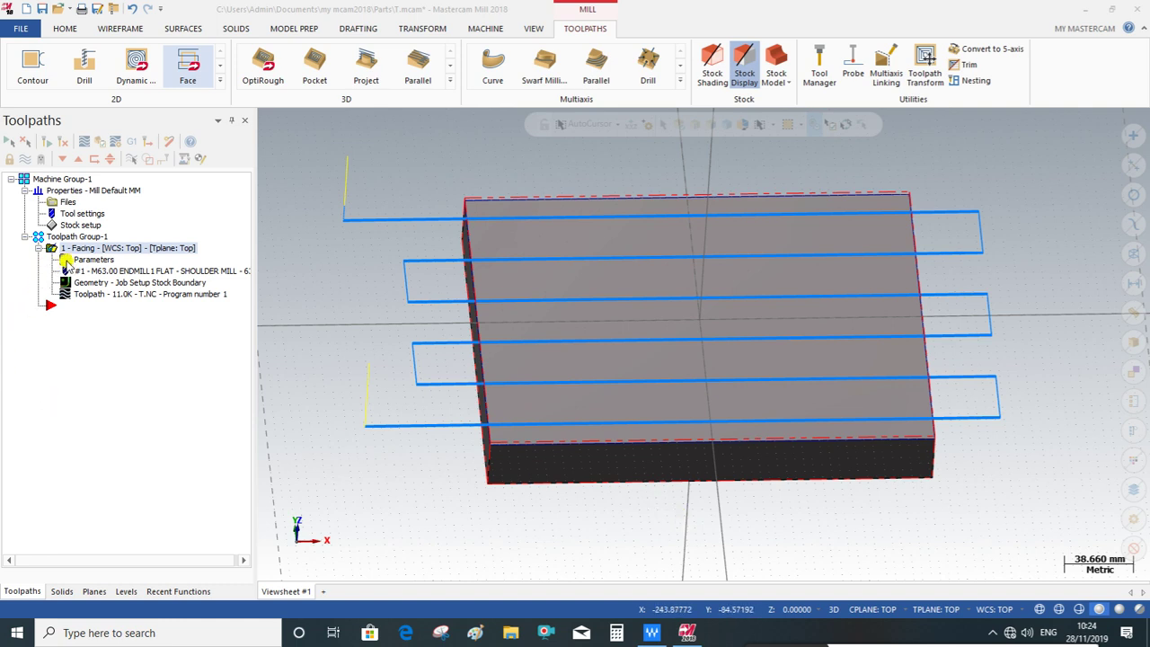
# - Review the existing facing operation's cut parameters and close the dialog
pyautogui.click(74, 261)
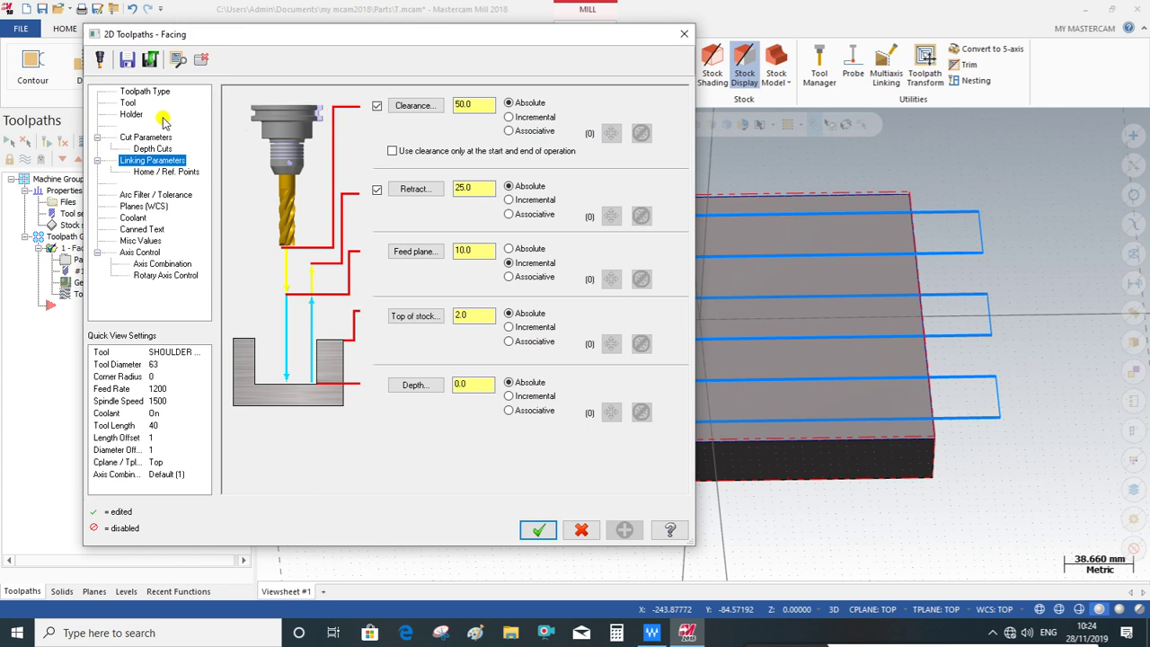
pyautogui.click(142, 135)
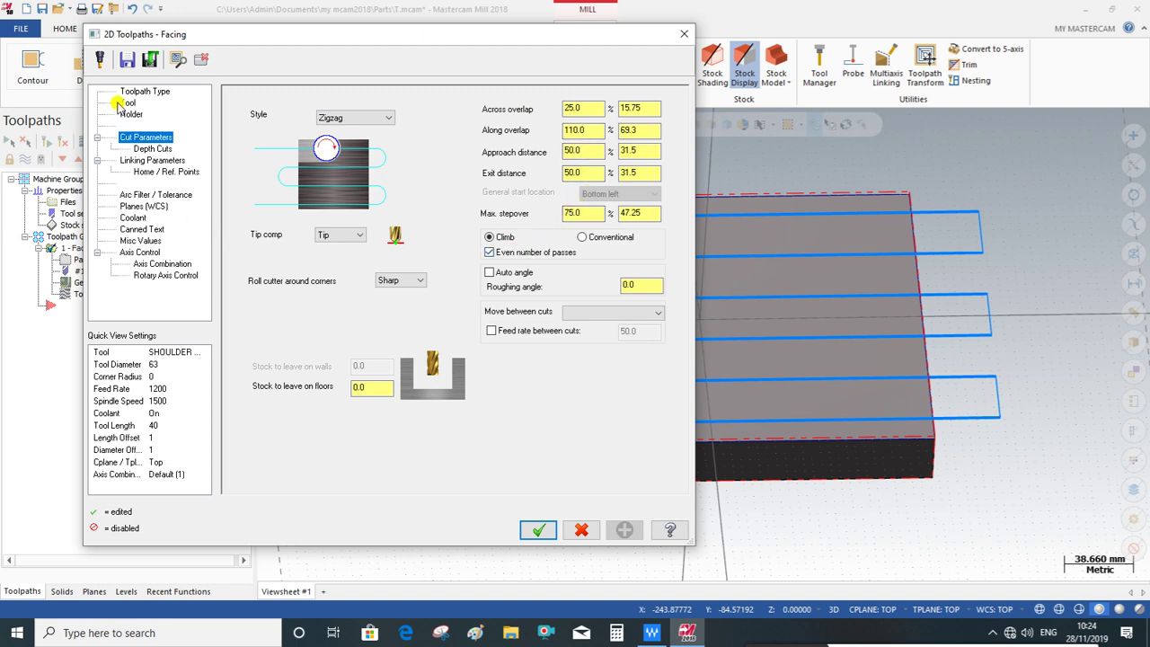
pyautogui.click(538, 529)
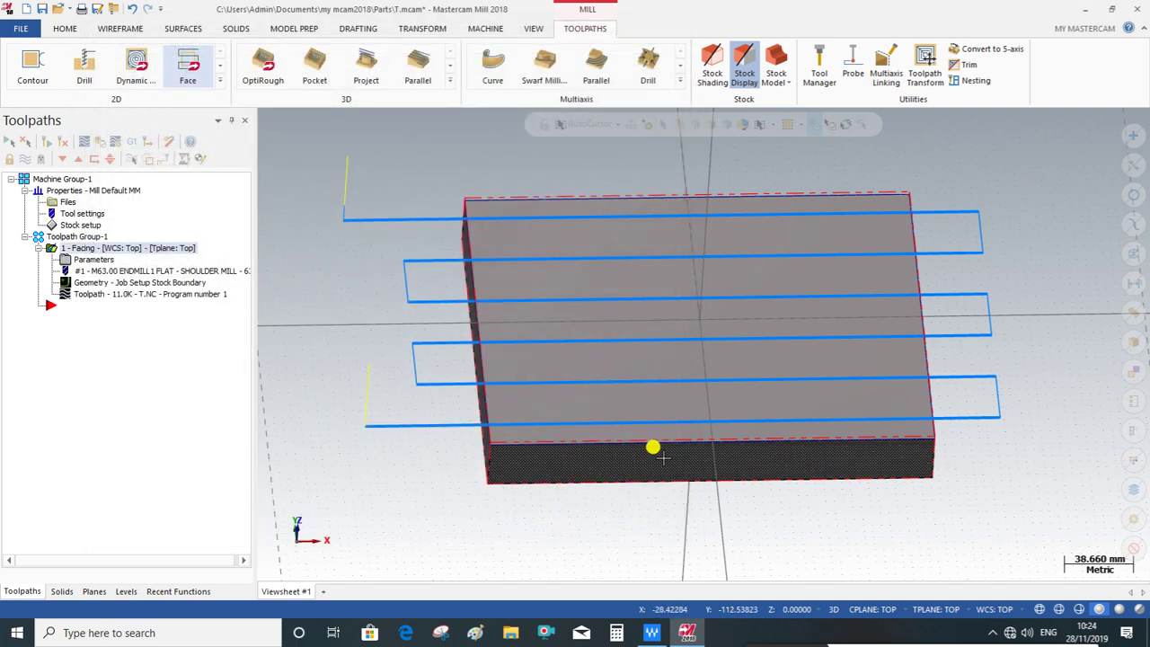
# - Delete all toolpath operations, leaving Toolpath Group-1 empty over the stock block
pyautogui.scroll(2, 568, 179)
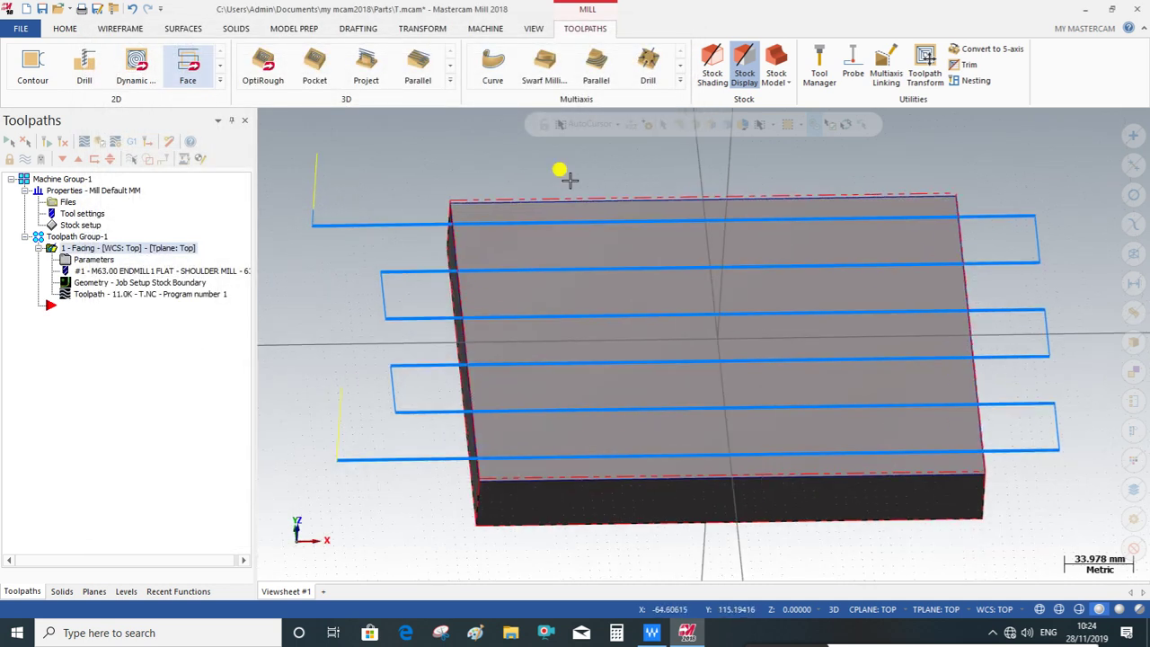
pyautogui.scroll(-1, 568, 178)
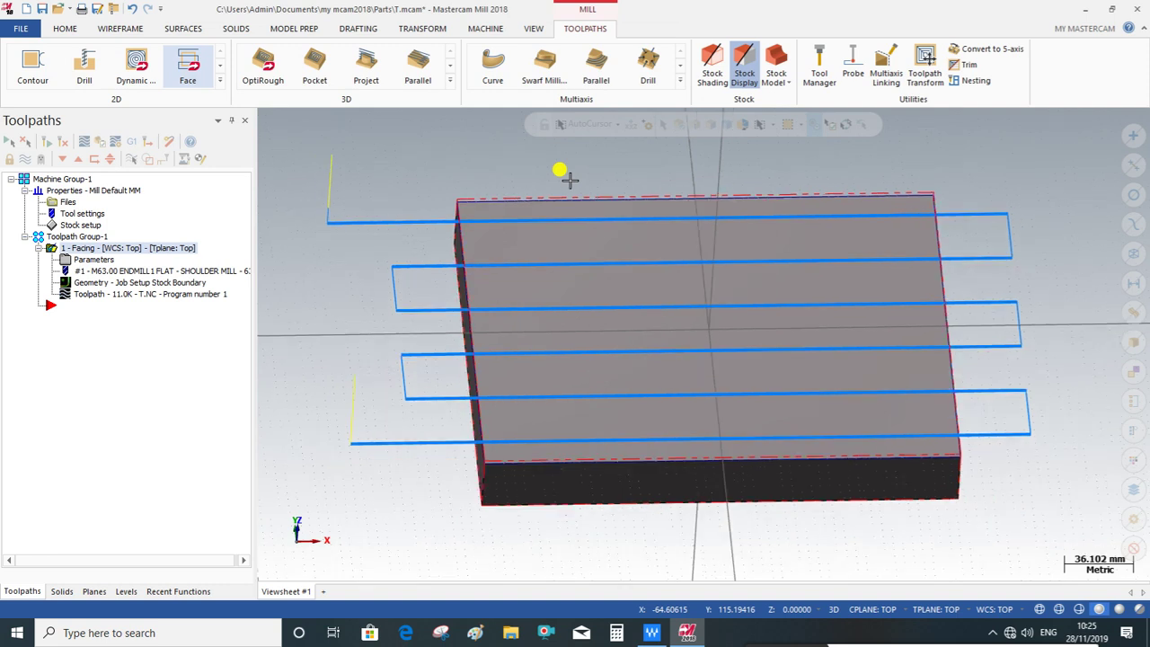
pyautogui.scroll(-1, 642, 519)
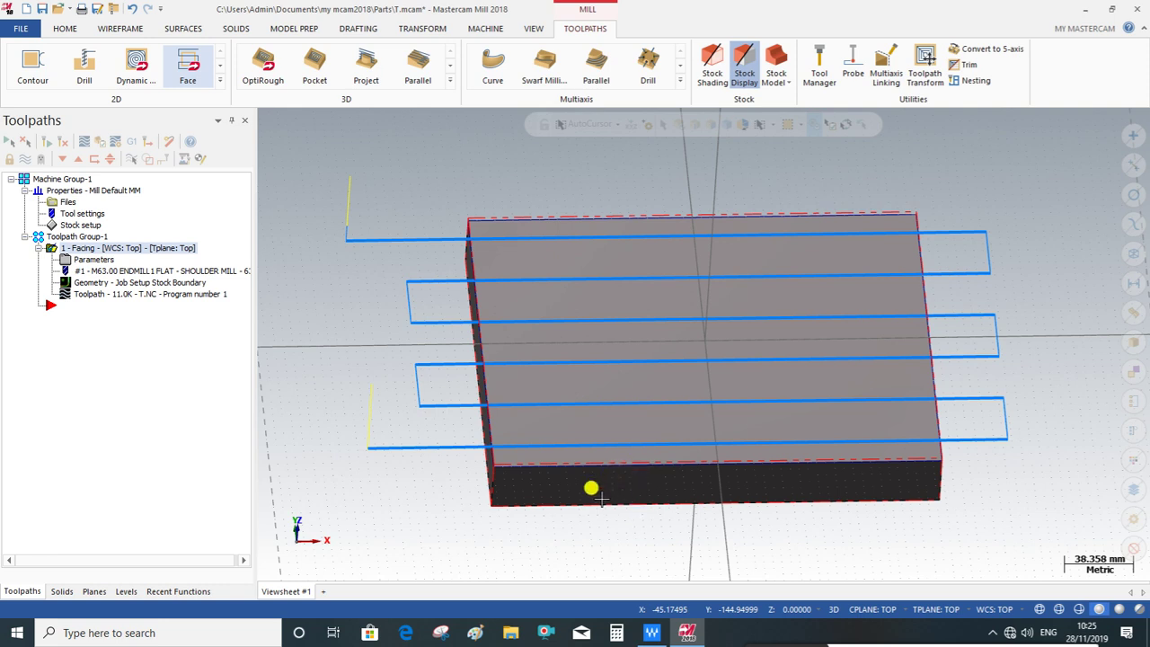
pyautogui.scroll(1, 593, 490)
pyautogui.moveTo(536, 492)
pyautogui.mouseDown(button='middle')
pyautogui.moveTo(533, 505)
pyautogui.moveTo(545, 480)
pyautogui.mouseUp(button='middle')
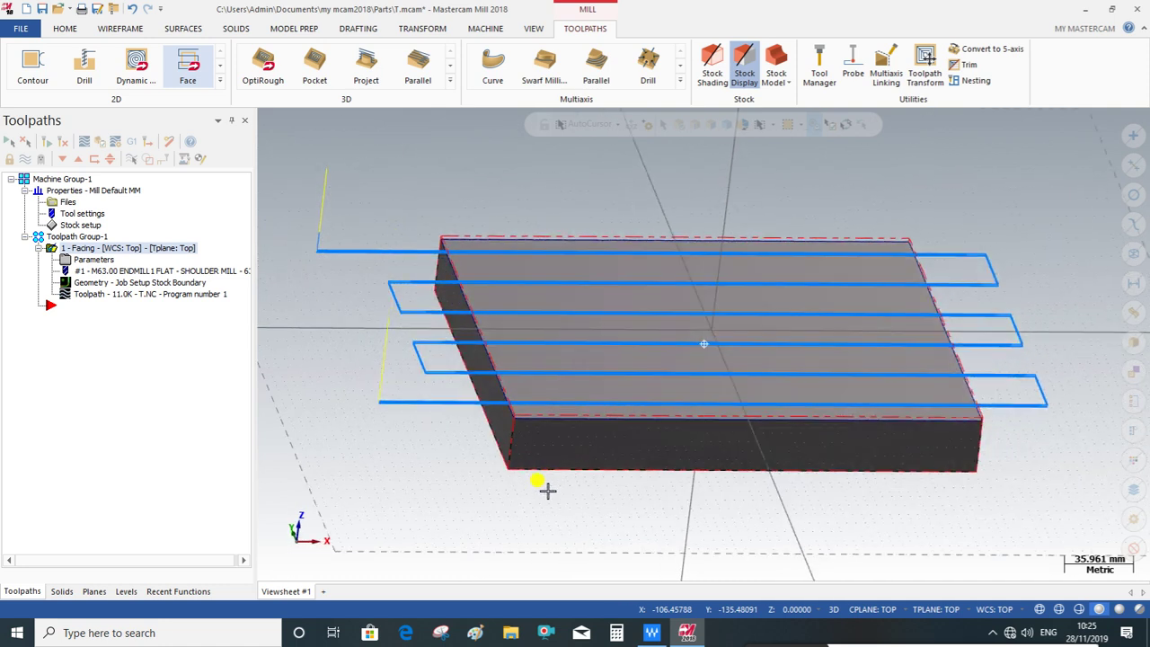
pyautogui.click(167, 142)
pyautogui.click(582, 338)
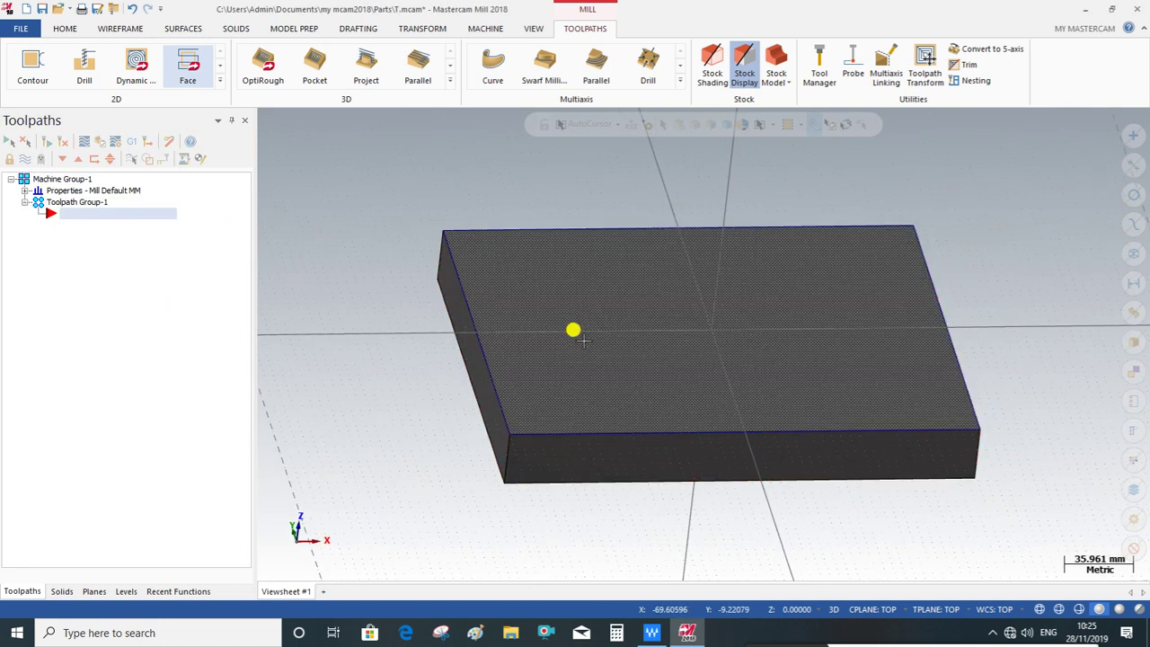
pyautogui.moveTo(580, 342)
pyautogui.mouseDown(button='middle')
pyautogui.moveTo(559, 336)
pyautogui.moveTo(575, 333)
pyautogui.mouseUp(button='middle')
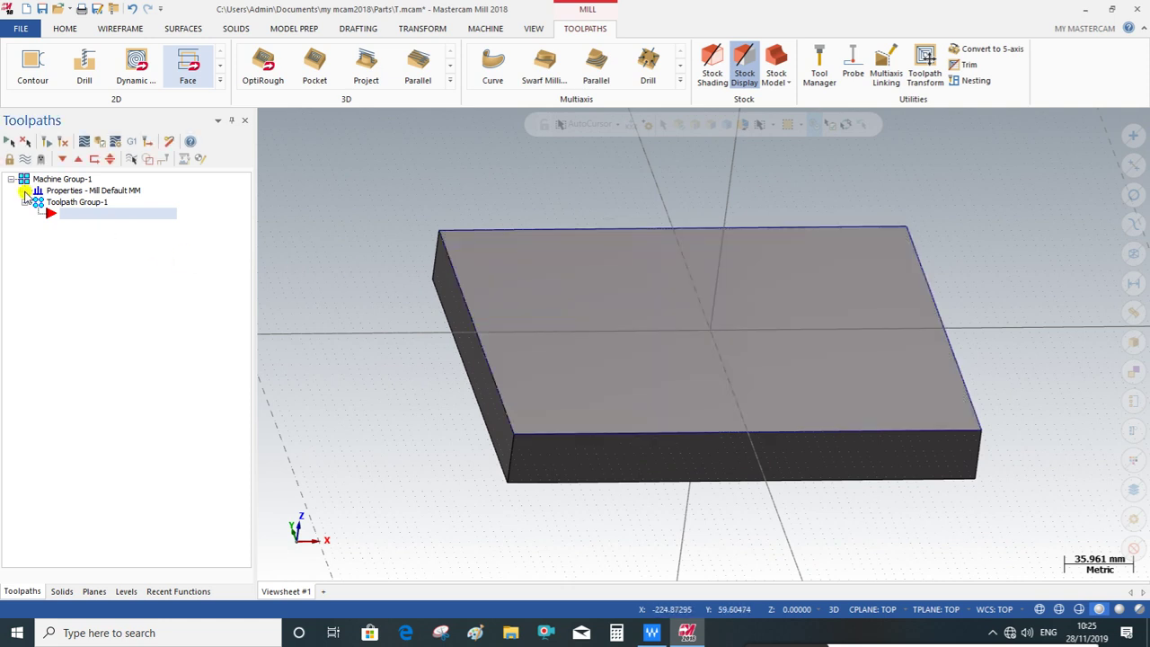
# - Set program number 1, sequential tool numbering with duplicate warnings, and modal clearance, retract and feed-plane overrides
pyautogui.click(25, 190)
pyautogui.click(68, 212)
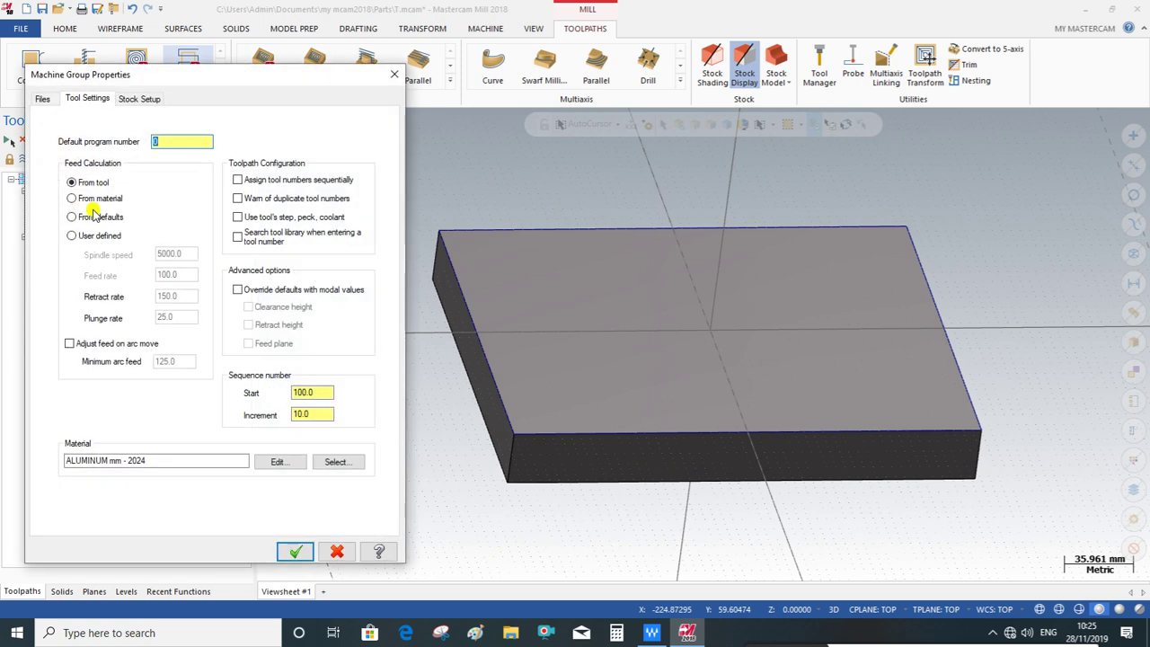
pyautogui.write('1')
pyautogui.click(237, 180)
pyautogui.click(237, 199)
pyautogui.click(237, 289)
pyautogui.click(248, 306)
pyautogui.click(248, 324)
pyautogui.click(248, 343)
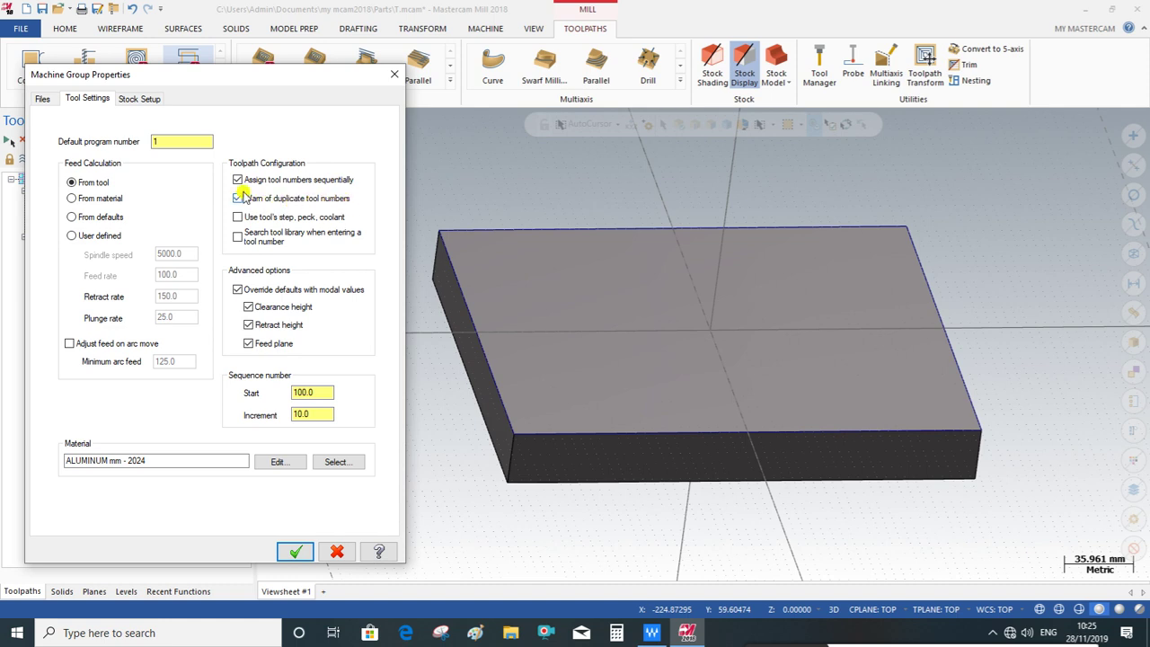
# - Define the stock block as 250 × 200 × 32.0 with stock origin Z 0
pyautogui.click(141, 98)
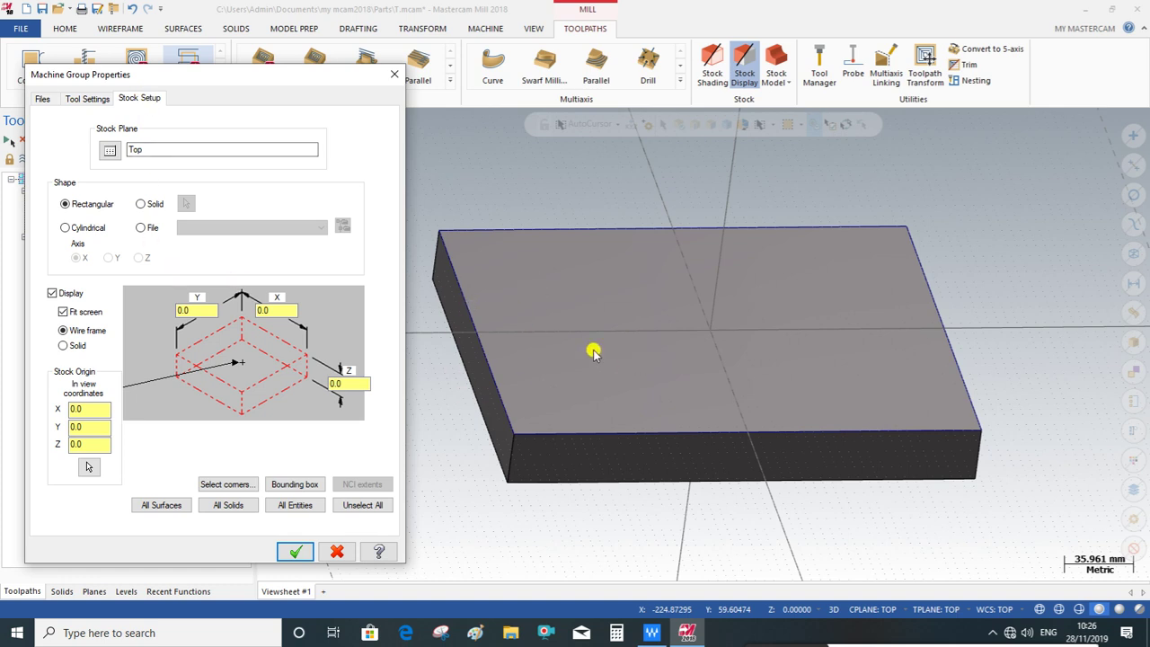
pyautogui.click(228, 505)
pyautogui.click(346, 381)
pyautogui.doubleClick(346, 381)
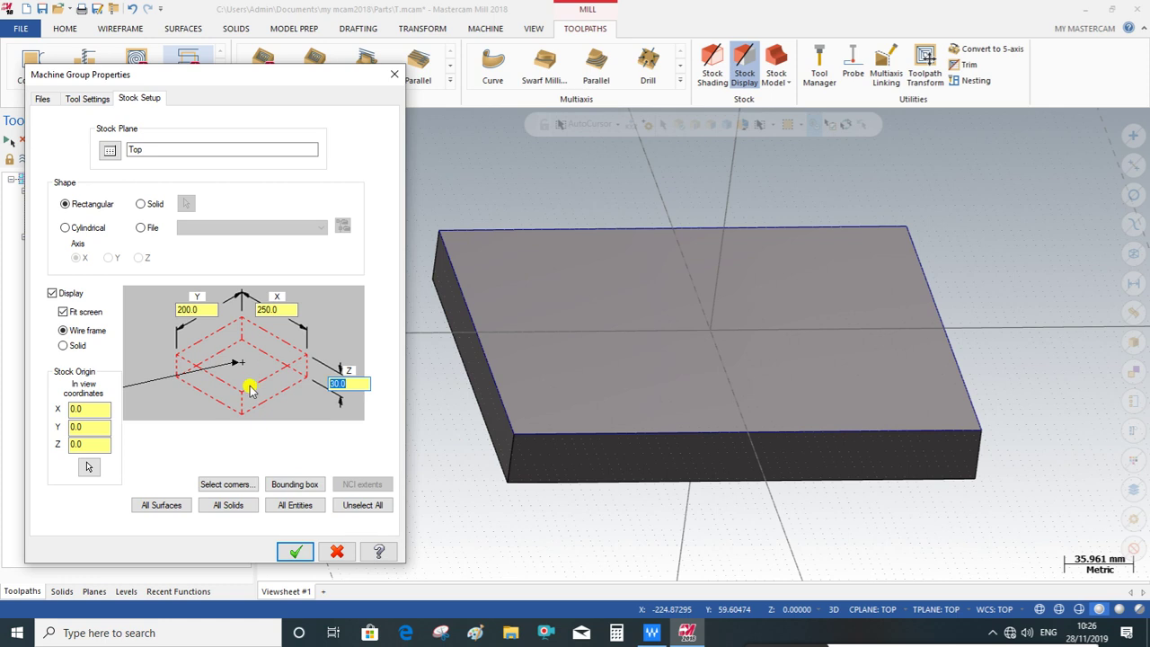
pyautogui.write('32')
pyautogui.write('.0')
pyautogui.moveTo(90, 442); pyautogui.dragTo(63, 440)
pyautogui.press('BackSpace')
pyautogui.write('0')
pyautogui.click(295, 551)
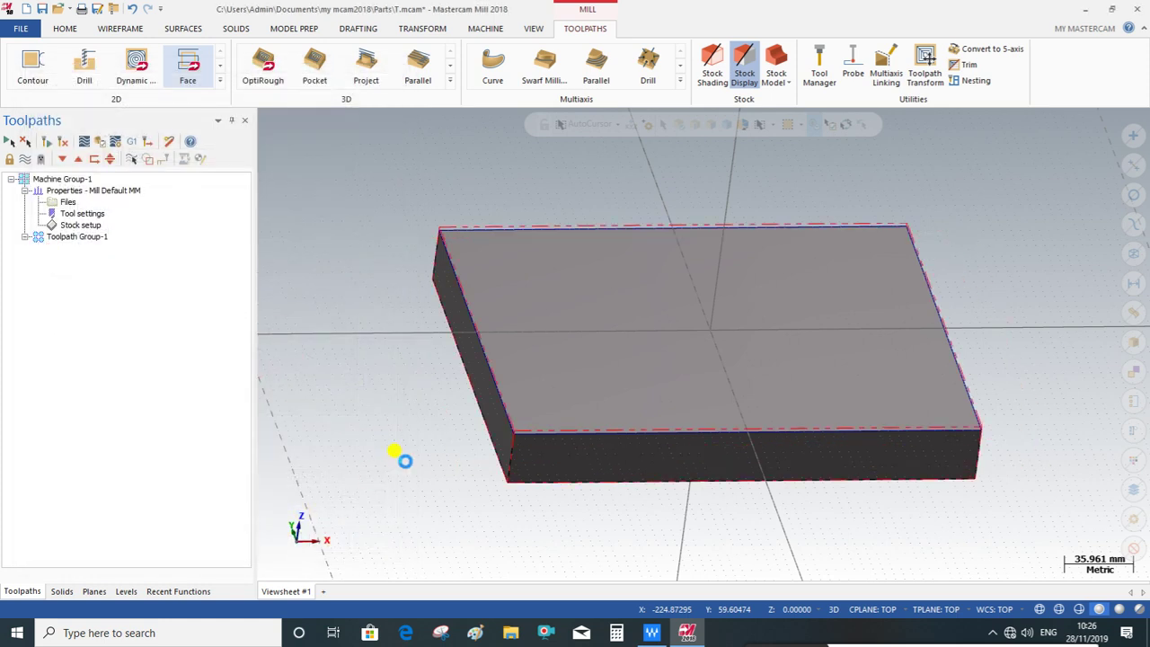
pyautogui.moveTo(565, 526); pyautogui.dragTo(526, 462, button='middle')
pyautogui.scroll(2, 529, 303)
pyautogui.scroll(2, 486, 290)
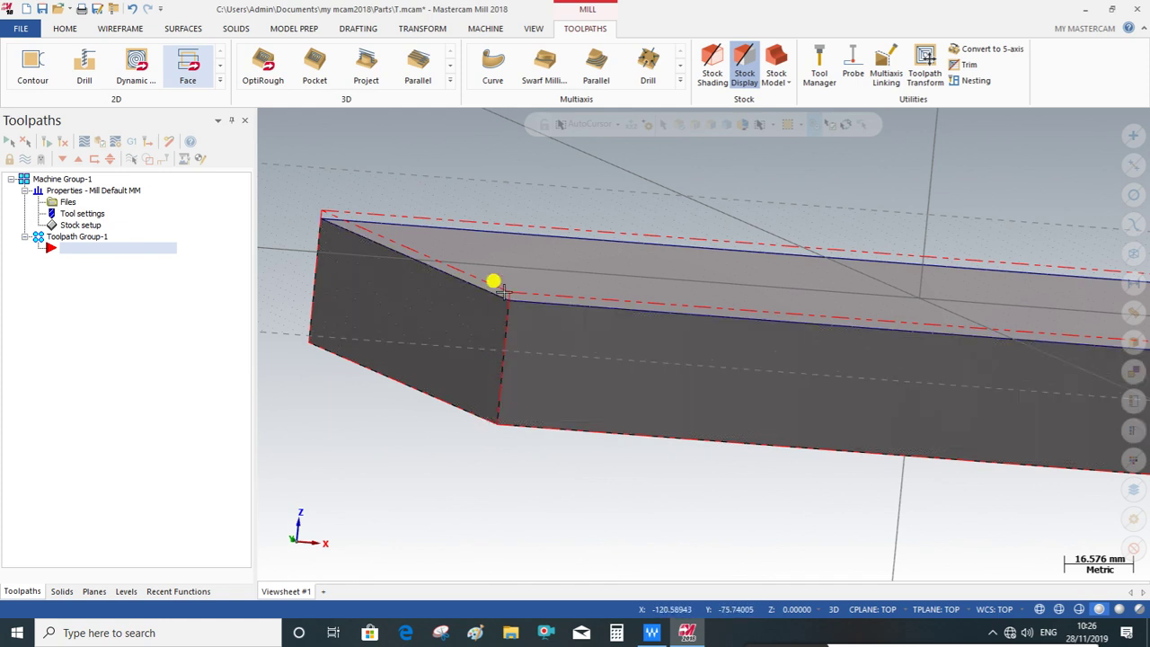
pyautogui.scroll(2, 493, 281)
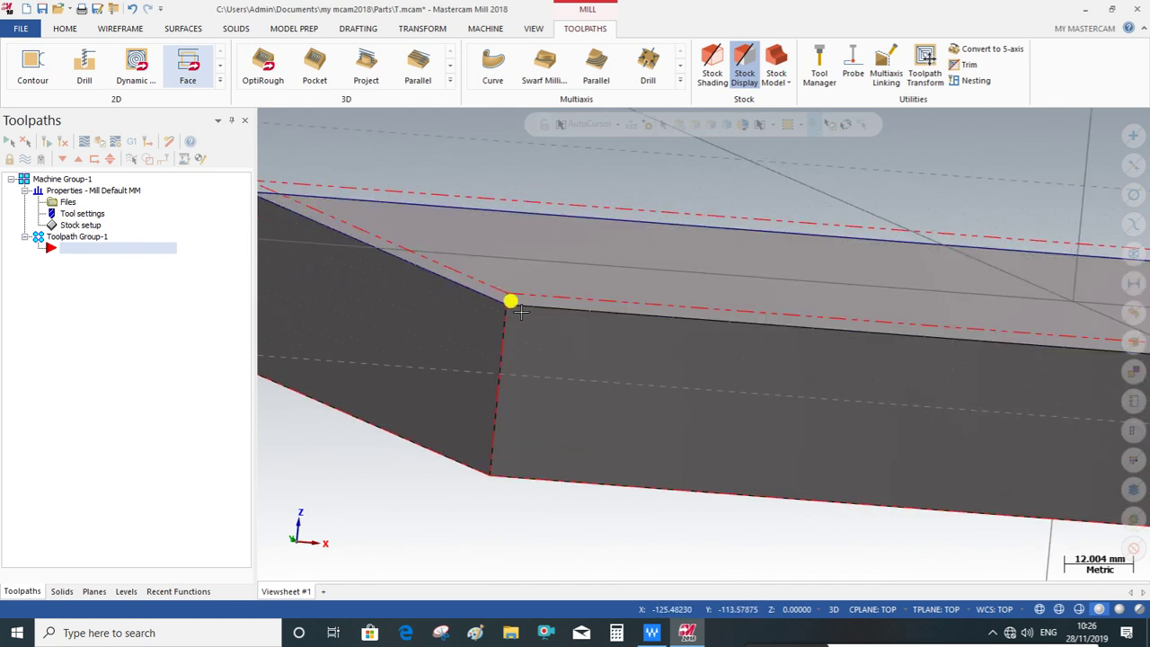
pyautogui.scroll(-1, 511, 302)
pyautogui.scroll(-1, 511, 302)
pyautogui.scroll(-2, 417, 320)
pyautogui.moveTo(428, 331)
pyautogui.mouseDown(button='middle')
pyautogui.moveTo(321, 277)
pyautogui.moveTo(313, 326)
pyautogui.moveTo(313, 297)
pyautogui.moveTo(398, 298)
pyautogui.moveTo(392, 326)
pyautogui.moveTo(426, 311)
pyautogui.mouseUp(button='middle')
pyautogui.scroll(-2, 321, 276)
pyautogui.scroll(1, 426, 311)
pyautogui.scroll(2, 424, 301)
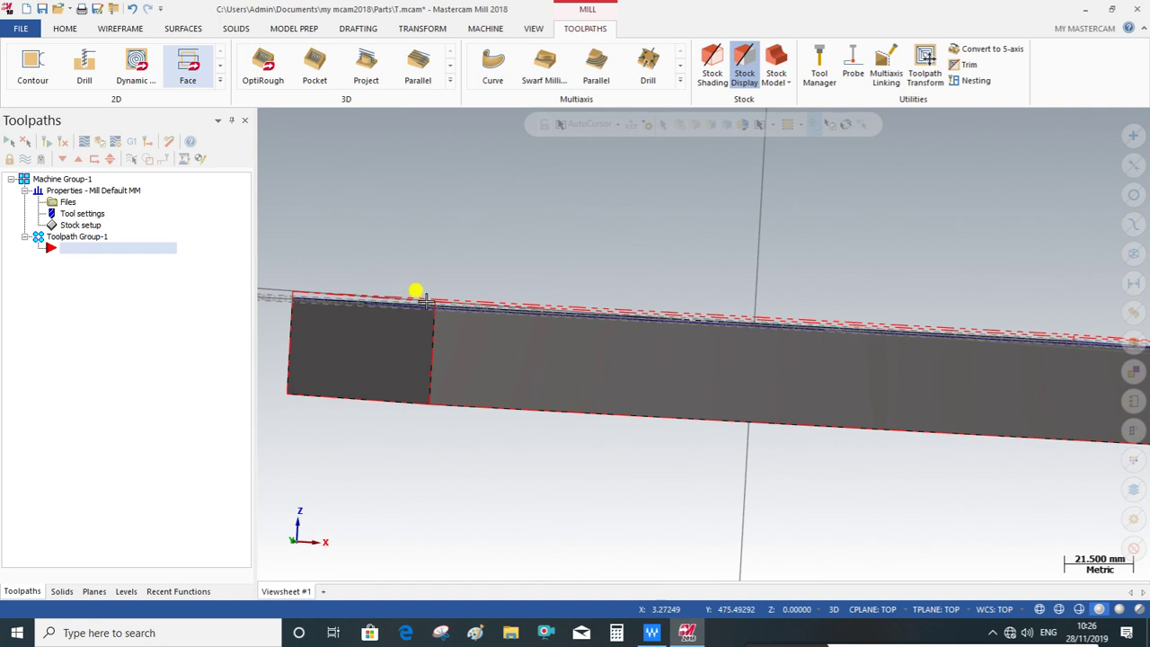
pyautogui.scroll(1, 533, 336)
pyautogui.scroll(-1, 537, 339)
pyautogui.scroll(-1, 529, 345)
pyautogui.moveTo(529, 344)
pyautogui.mouseDown(button='middle')
pyautogui.moveTo(476, 372)
pyautogui.moveTo(534, 360)
pyautogui.moveTo(522, 464)
pyautogui.moveTo(506, 495)
pyautogui.moveTo(506, 473)
pyautogui.moveTo(485, 493)
pyautogui.mouseUp(button='middle')
pyautogui.scroll(-1, 522, 463)
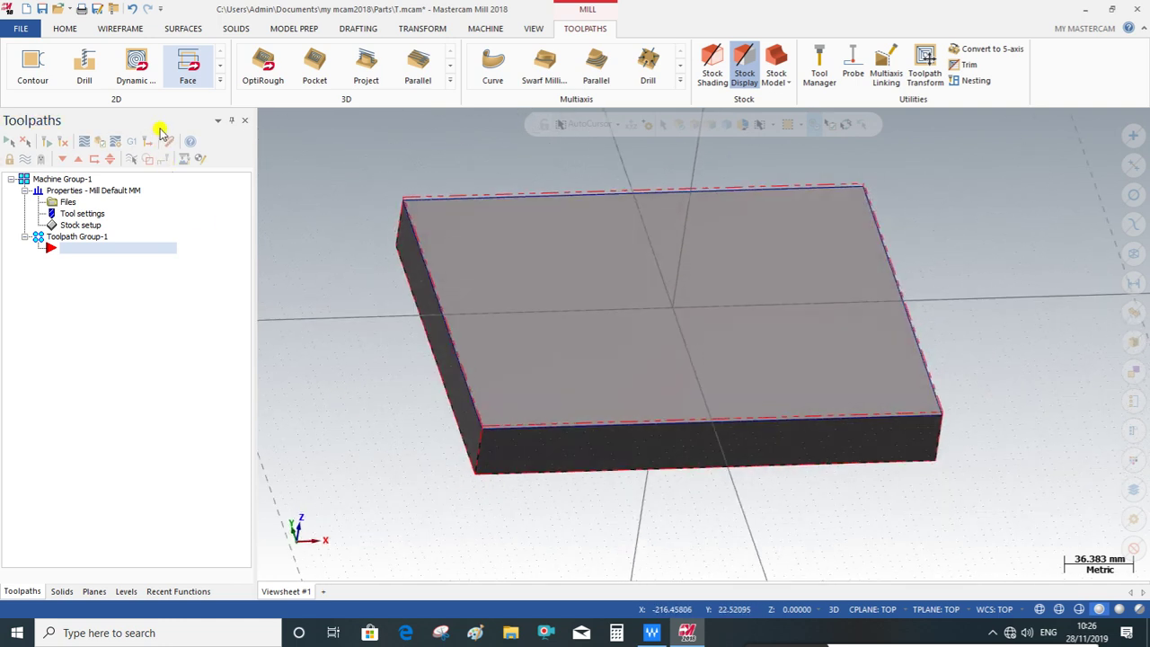
pyautogui.click(533, 334)
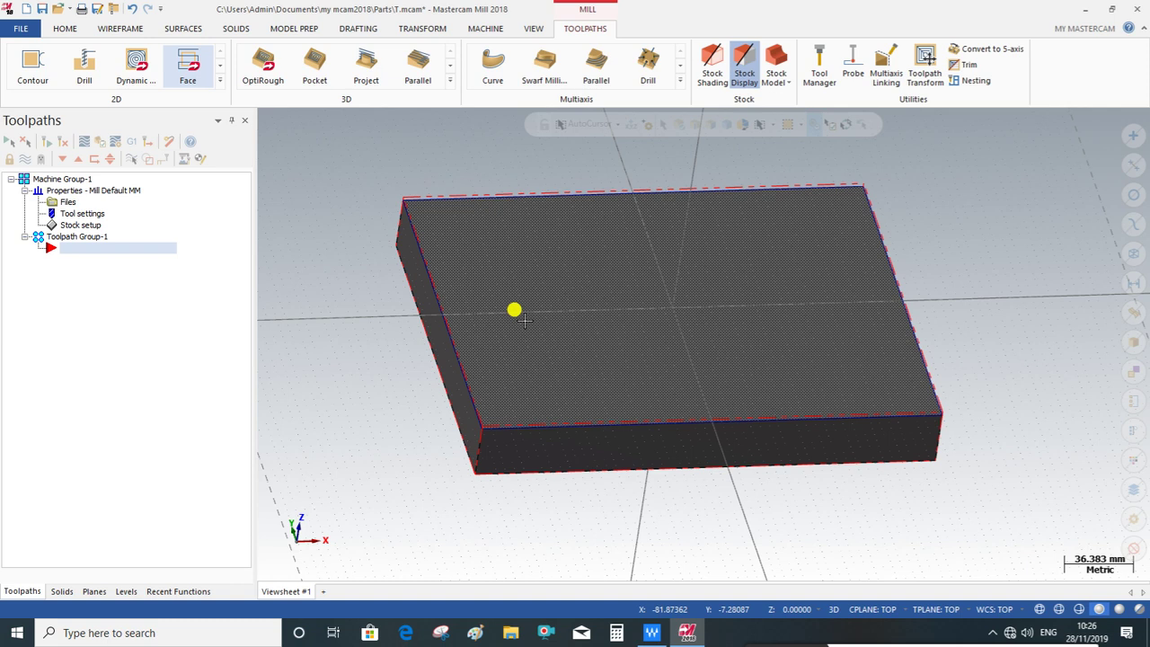
pyautogui.click(524, 321)
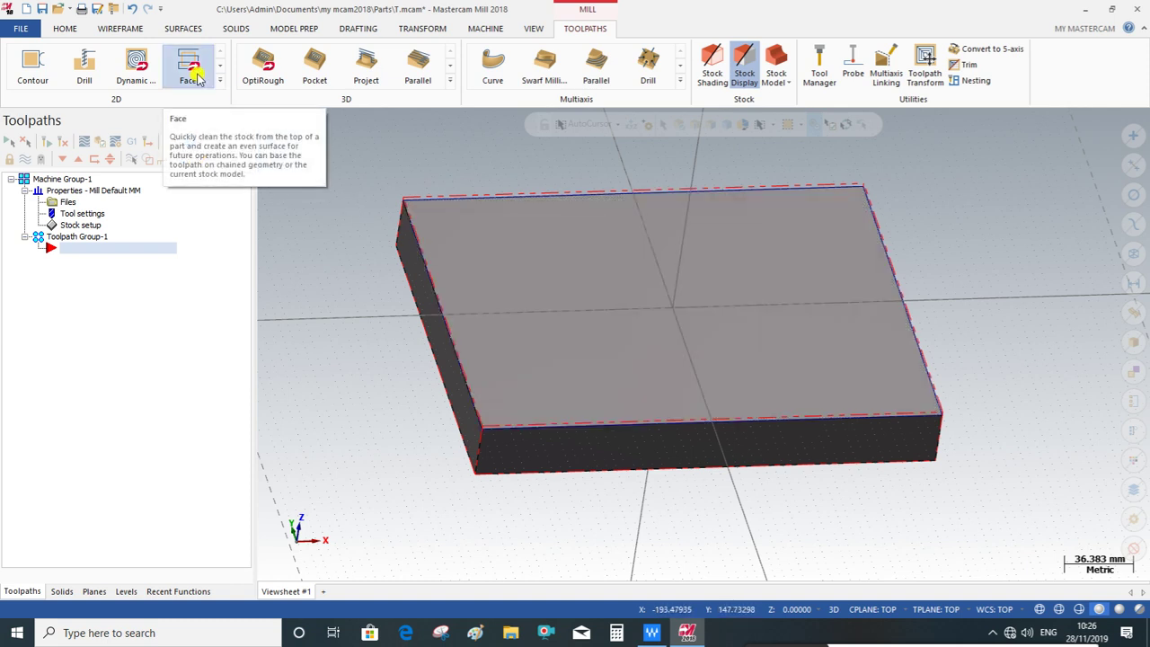
# - Create a Face toolpath bounded by the stock, using the 63 mm shoulder mill from the library
pyautogui.click(195, 78)
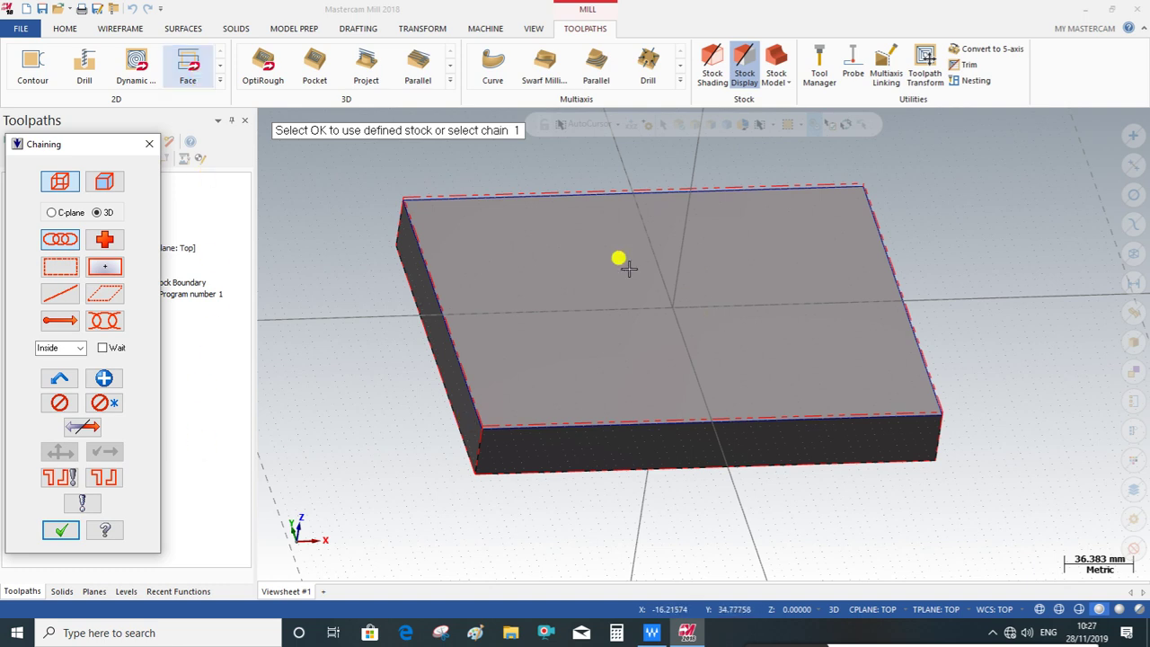
pyautogui.click(61, 531)
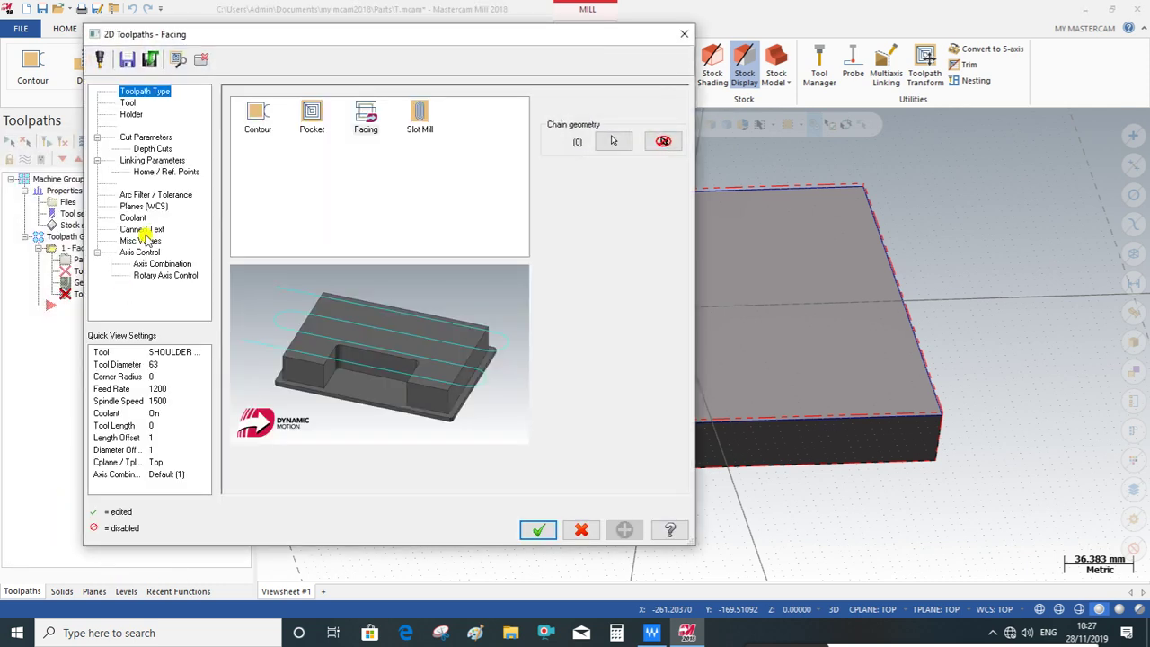
pyautogui.click(126, 104)
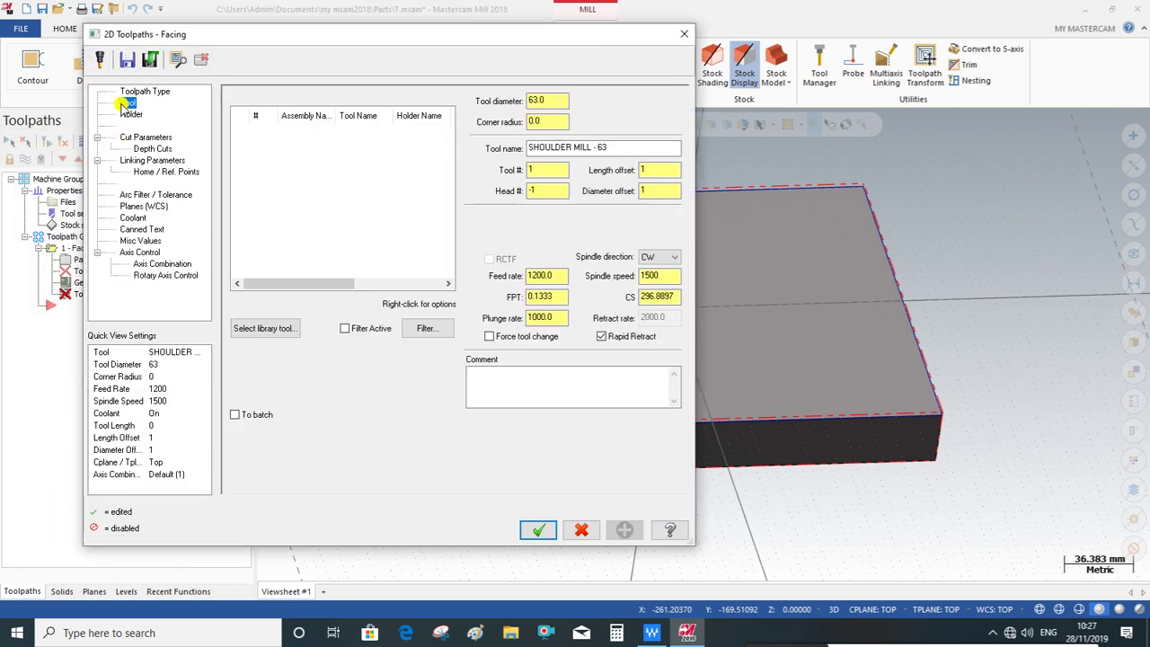
pyautogui.click(551, 101)
pyautogui.press('Tab')
pyautogui.click(554, 100)
pyautogui.click(256, 325)
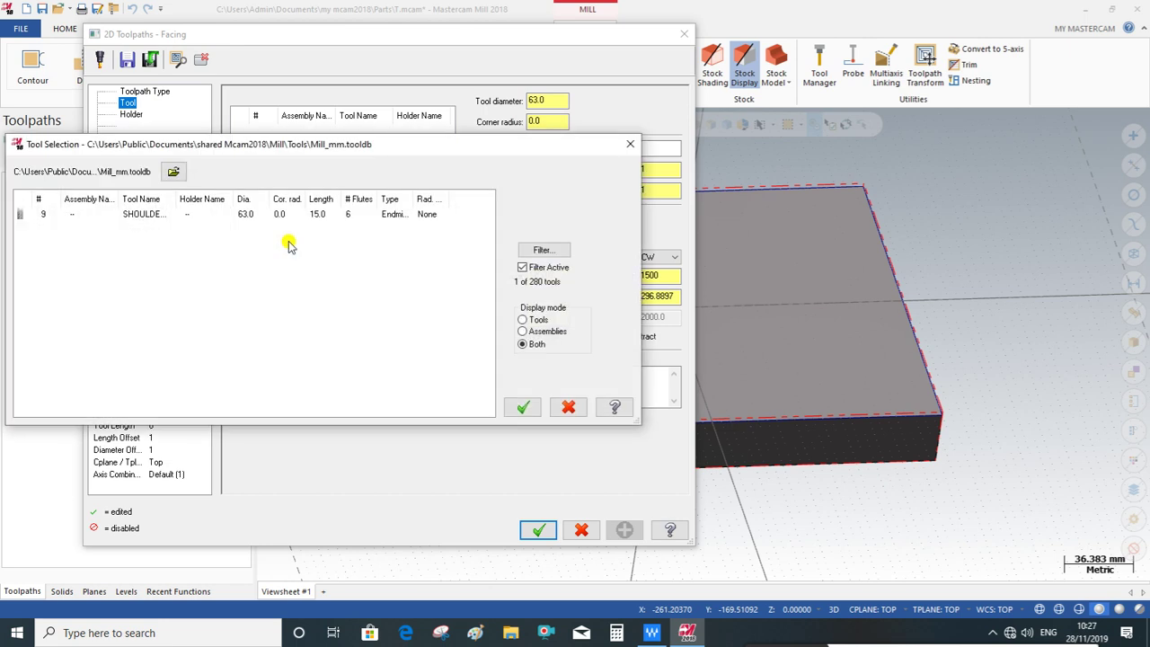
pyautogui.click(522, 406)
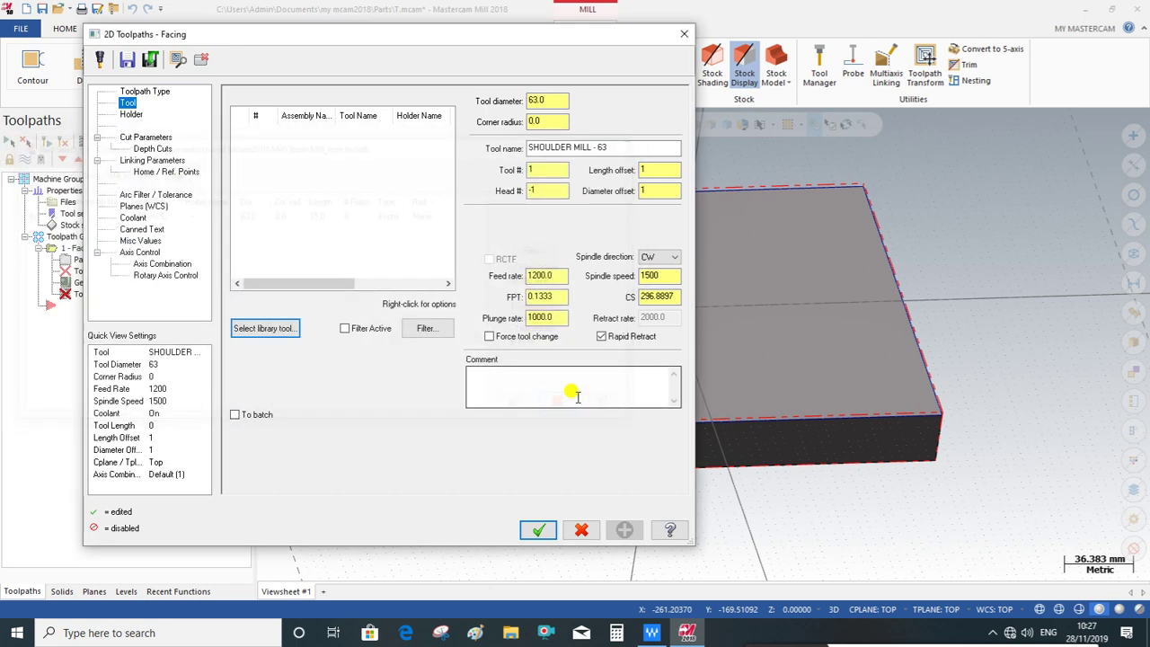
pyautogui.click(558, 103)
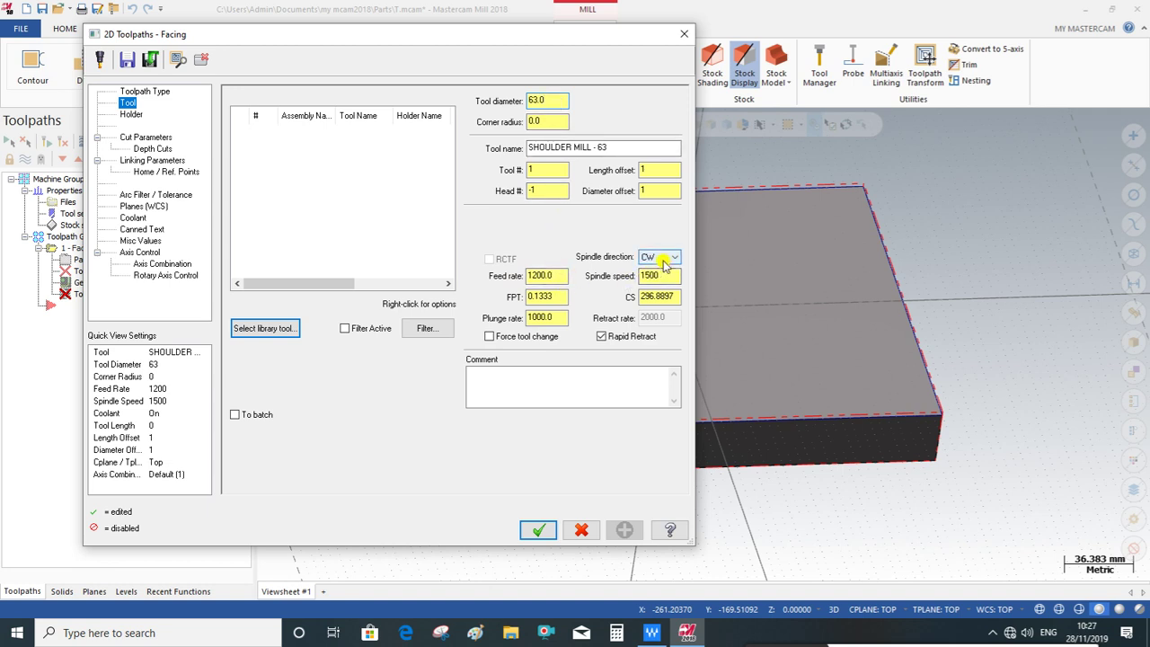
# - Comment the operation 'Facing 2mm' and review the tool holder settings
pyautogui.click(486, 378)
pyautogui.write('Facing 2mm')
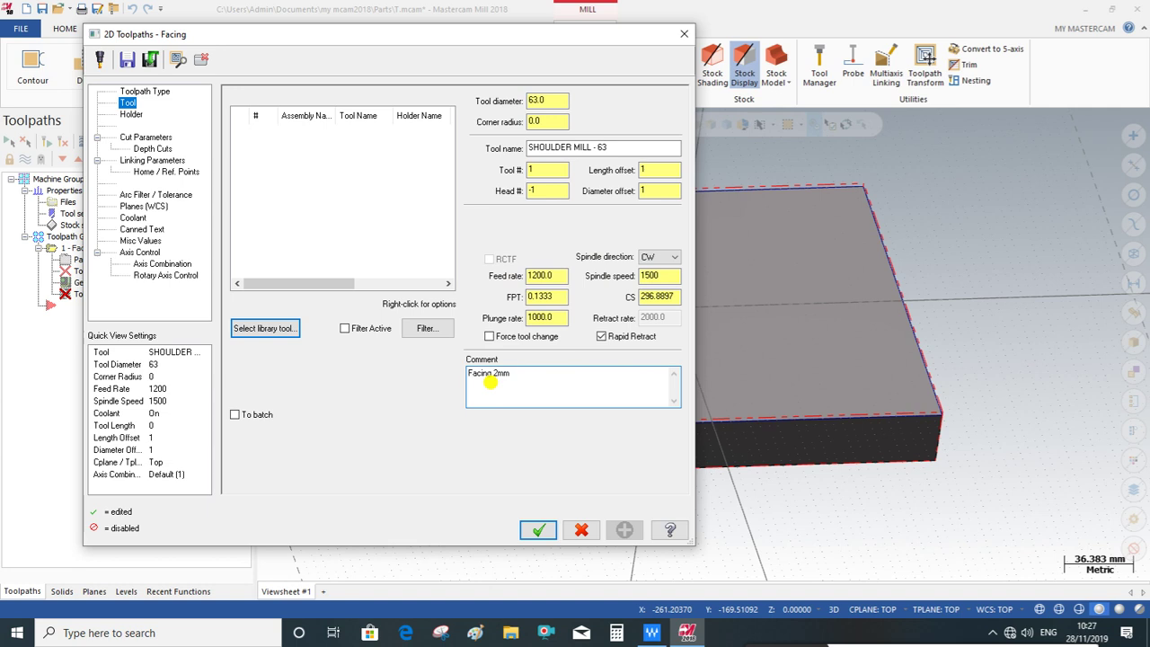
pyautogui.click(130, 114)
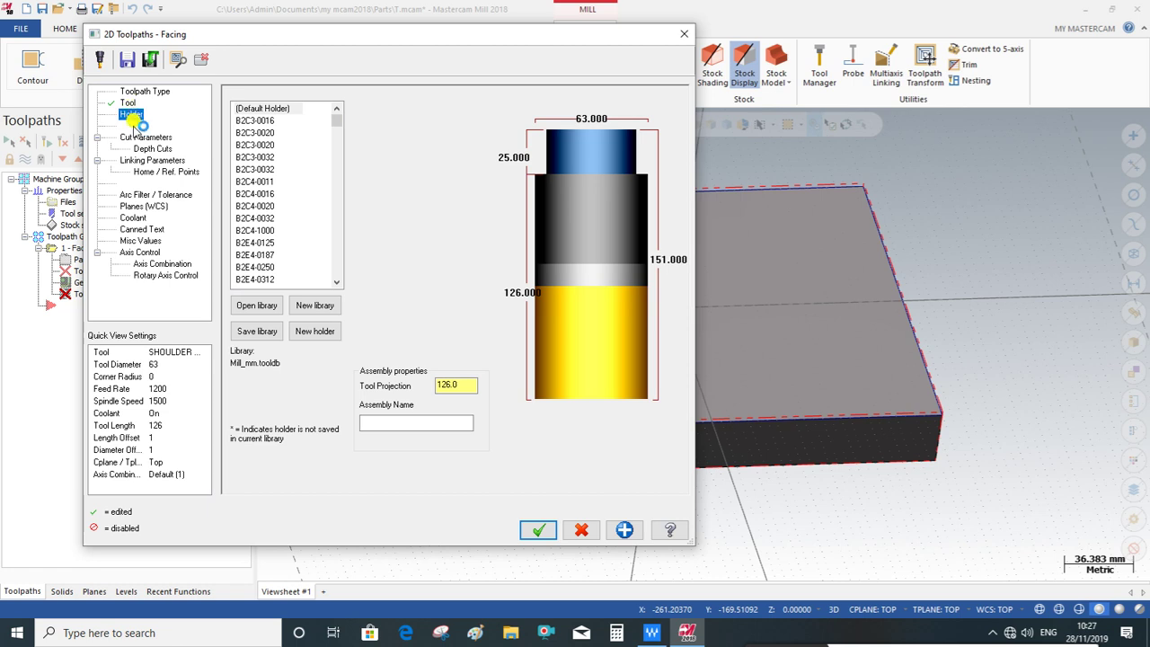
pyautogui.click(139, 138)
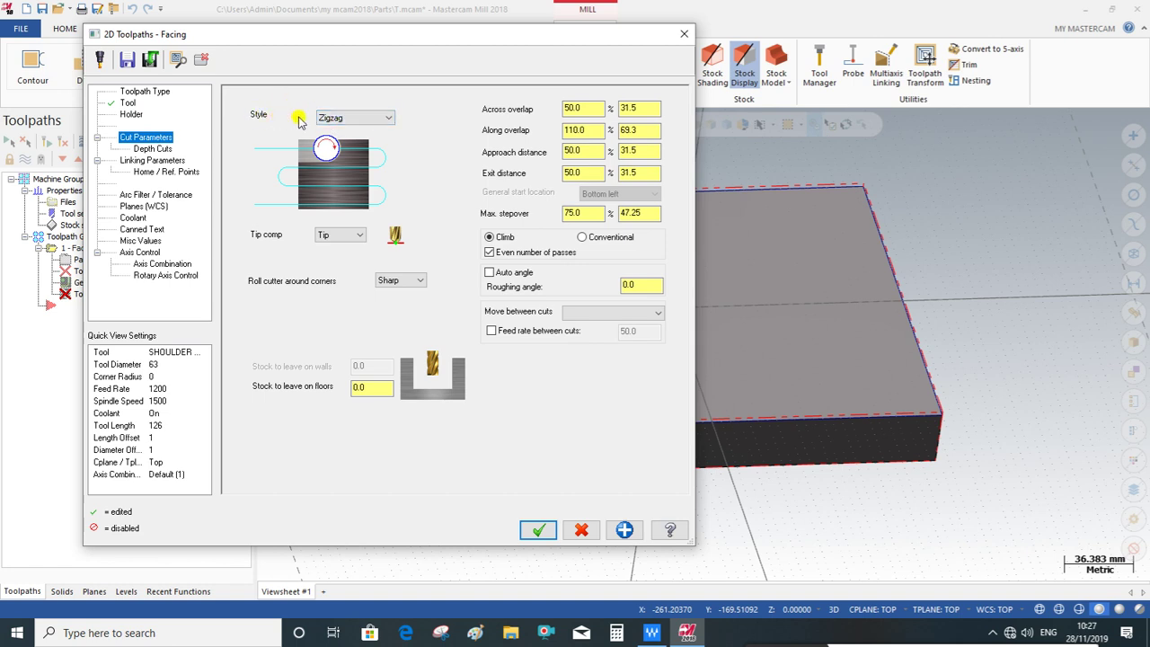
pyautogui.click(384, 119)
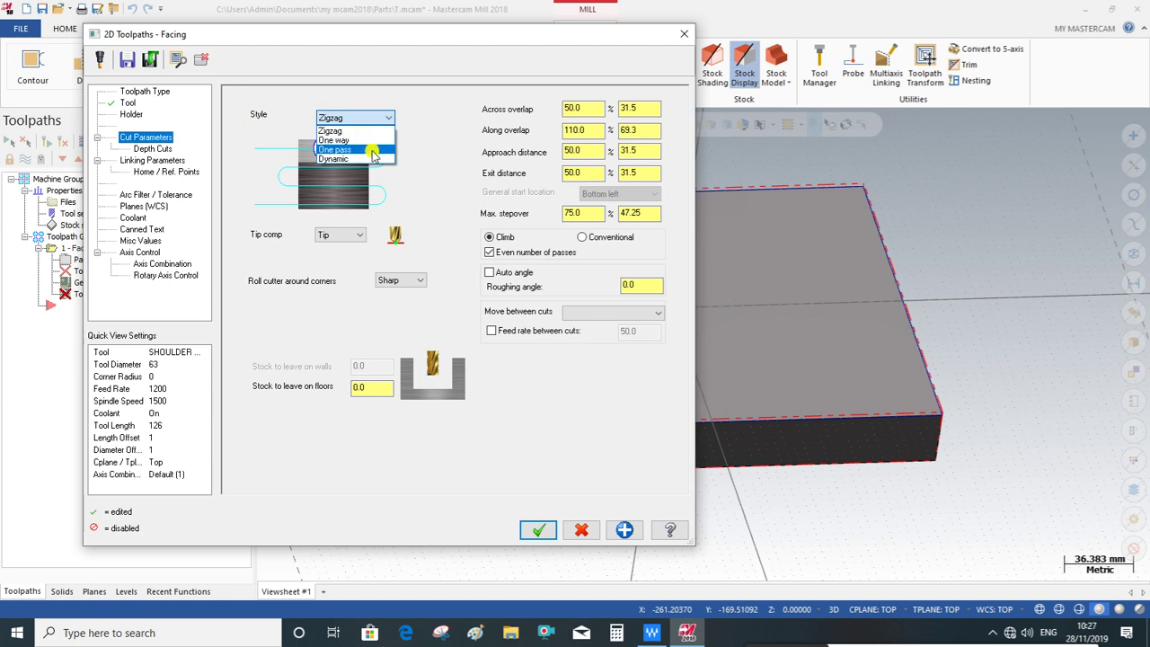
pyautogui.click(421, 130)
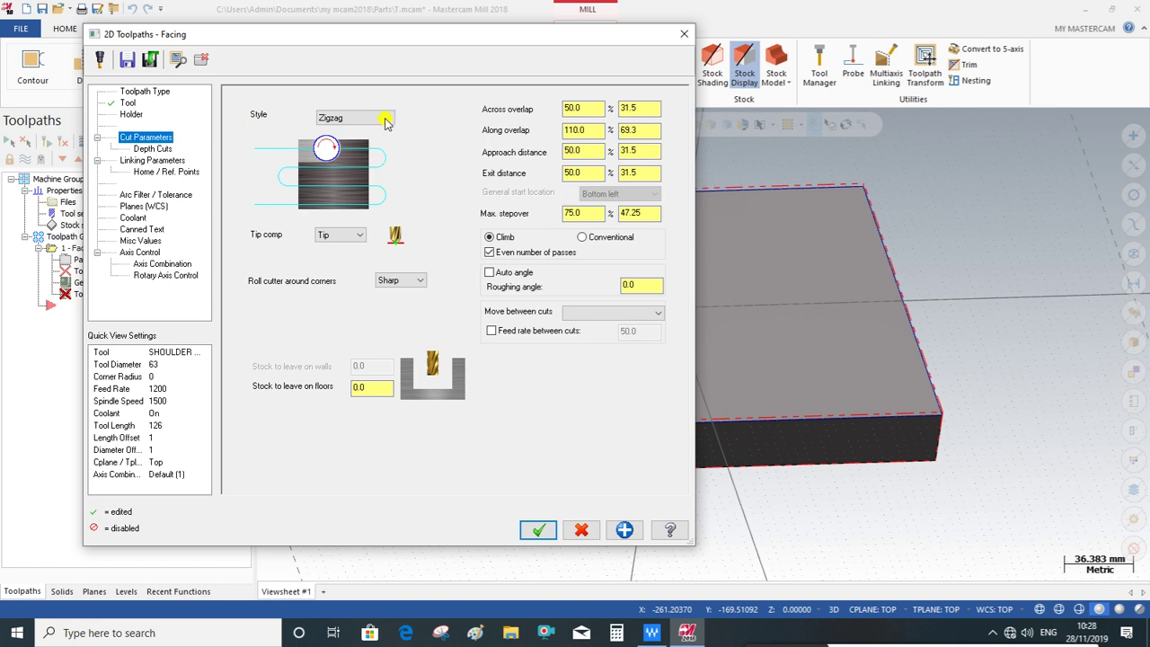
pyautogui.doubleClick(374, 388)
pyautogui.moveTo(374, 389); pyautogui.dragTo(310, 382)
pyautogui.click(374, 384)
pyautogui.moveTo(374, 384); pyautogui.dragTo(292, 392)
pyautogui.click(746, 640)
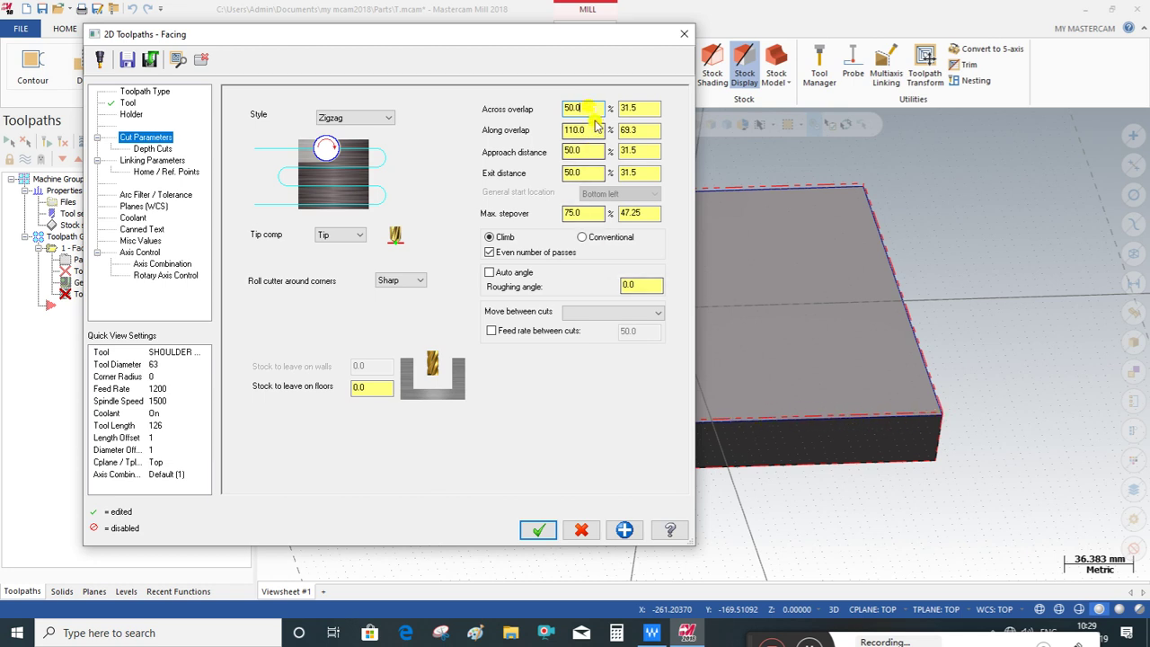
# - Change across overlap to 25, retype along overlap as 110.0, and check approach, exit and stepover
pyautogui.moveTo(594, 109); pyautogui.dragTo(479, 111)
pyautogui.write('25')
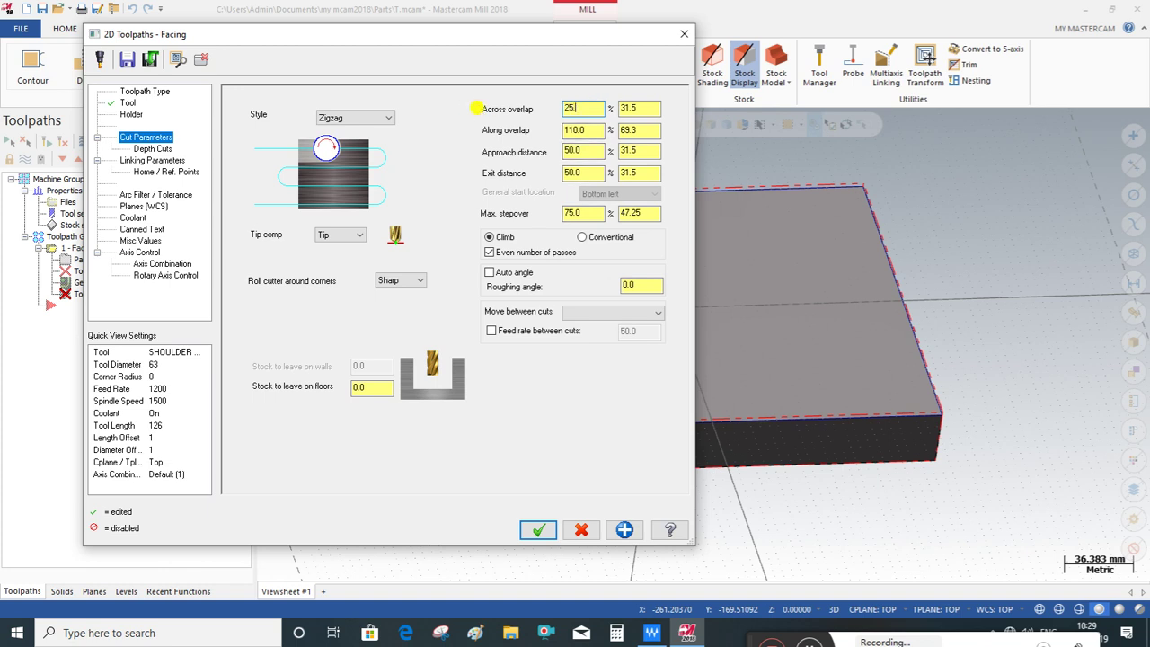
pyautogui.click(593, 130)
pyautogui.press('BackSpace')
pyautogui.press('BackSpace')
pyautogui.press('BackSpace')
pyautogui.write('.0')
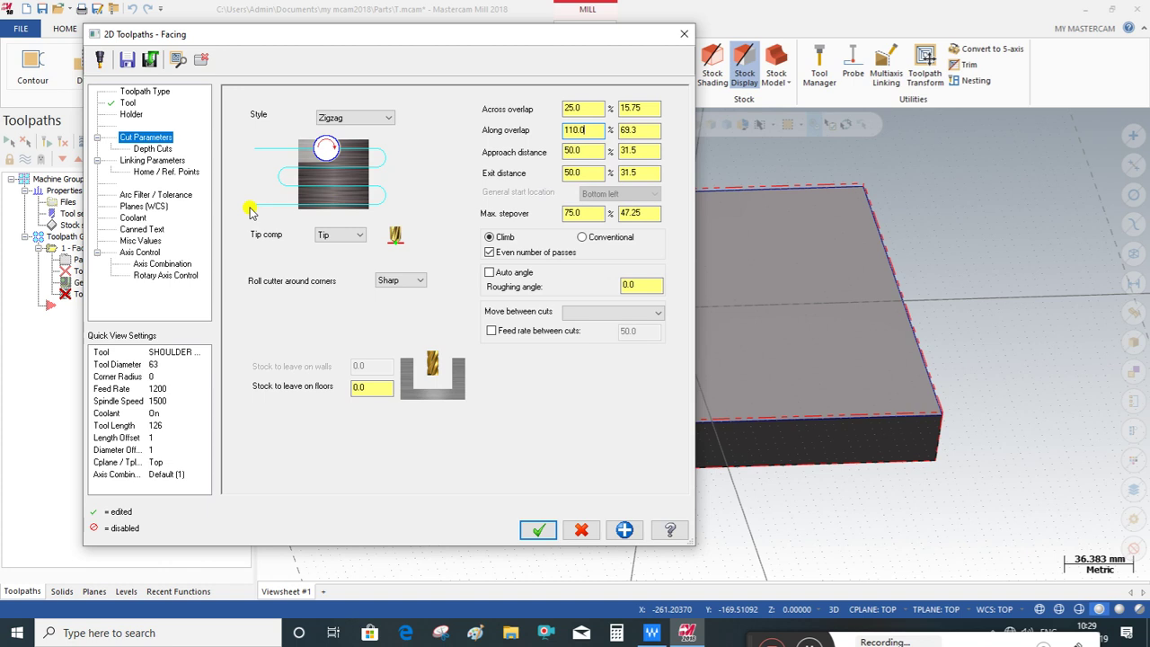
pyautogui.click(580, 213)
pyautogui.click(591, 151)
pyautogui.click(598, 172)
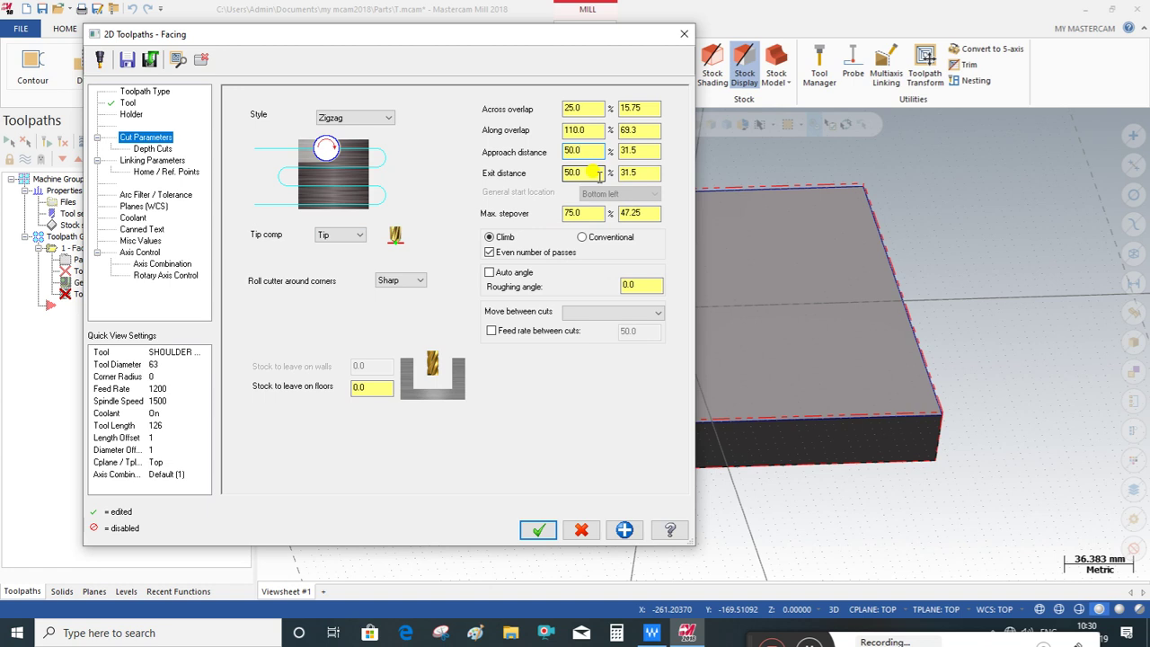
pyautogui.click(590, 213)
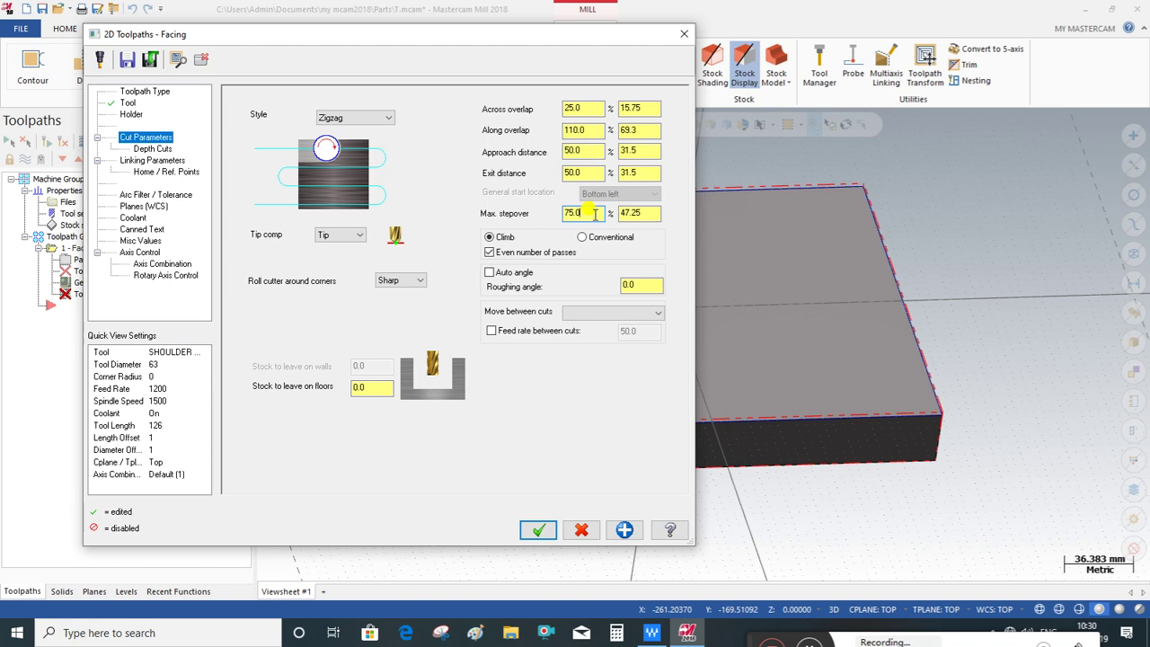
pyautogui.click(532, 530)
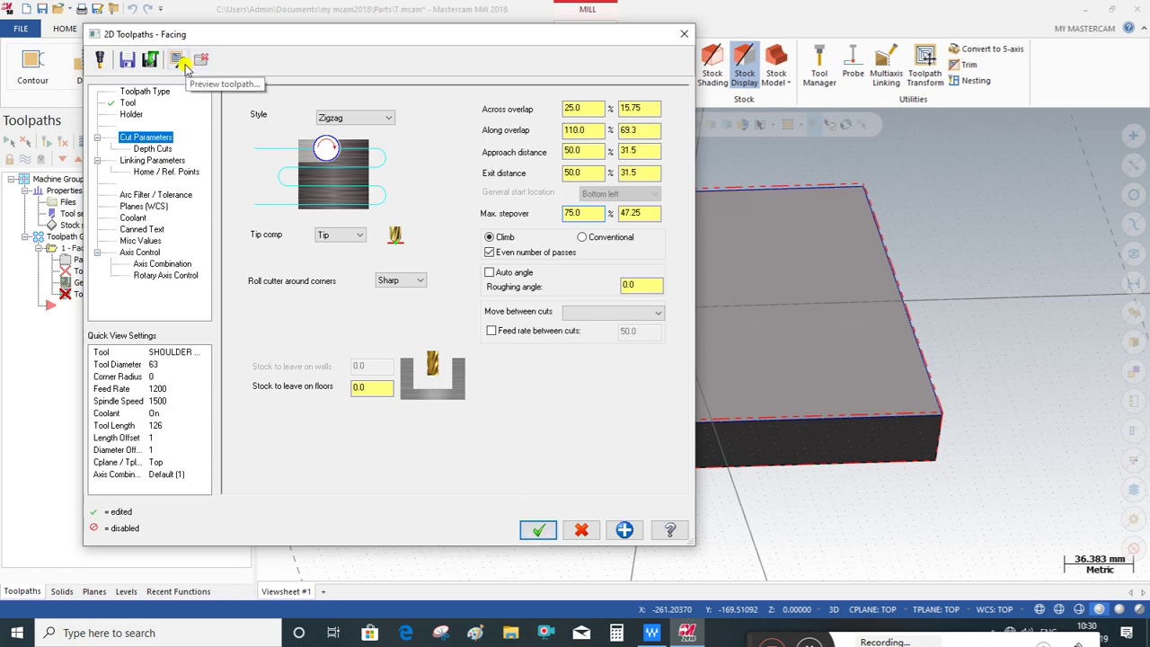
# - Preview the facing toolpath, dismiss the calculation warning, and accept the settings
pyautogui.click(180, 61)
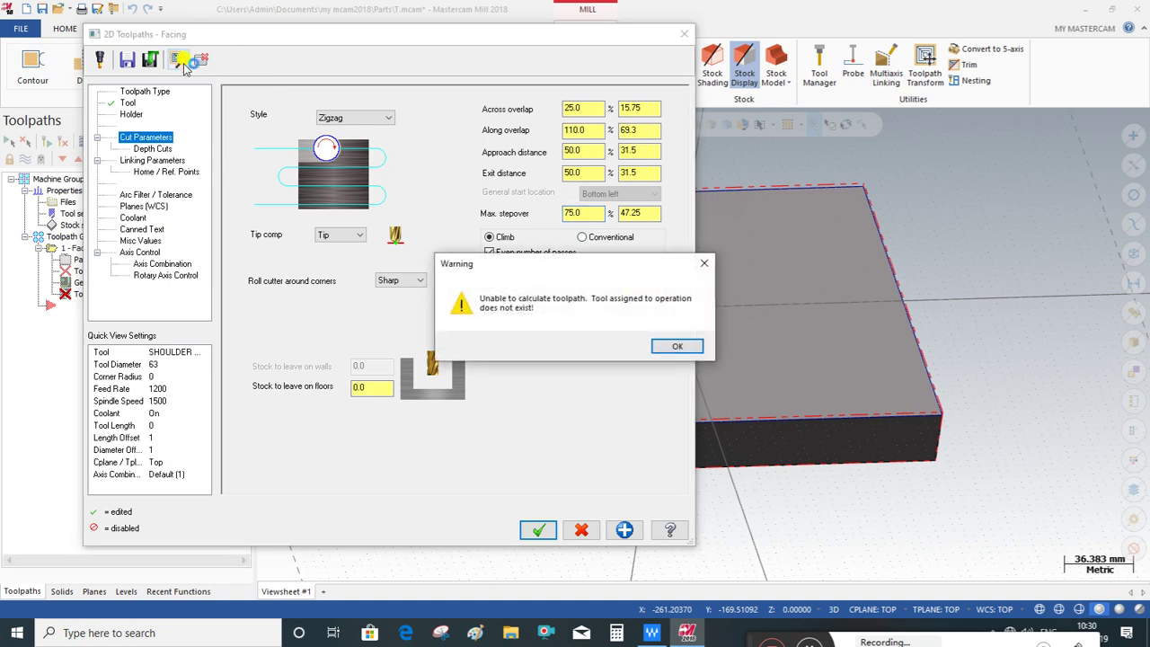
pyautogui.click(669, 347)
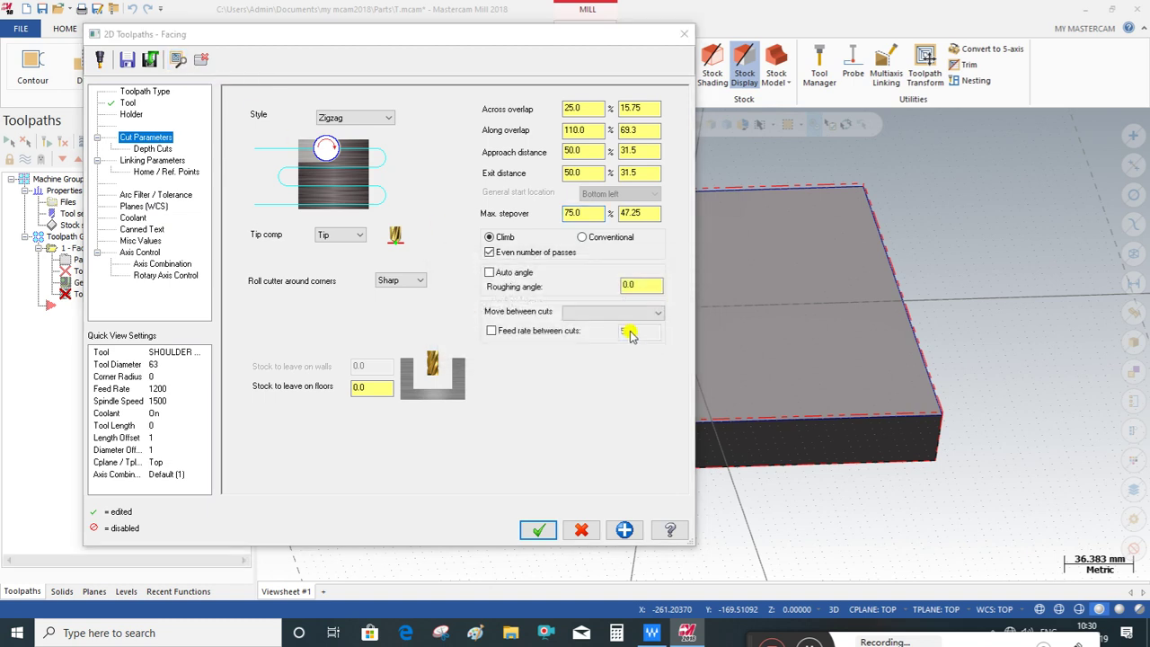
pyautogui.click(530, 524)
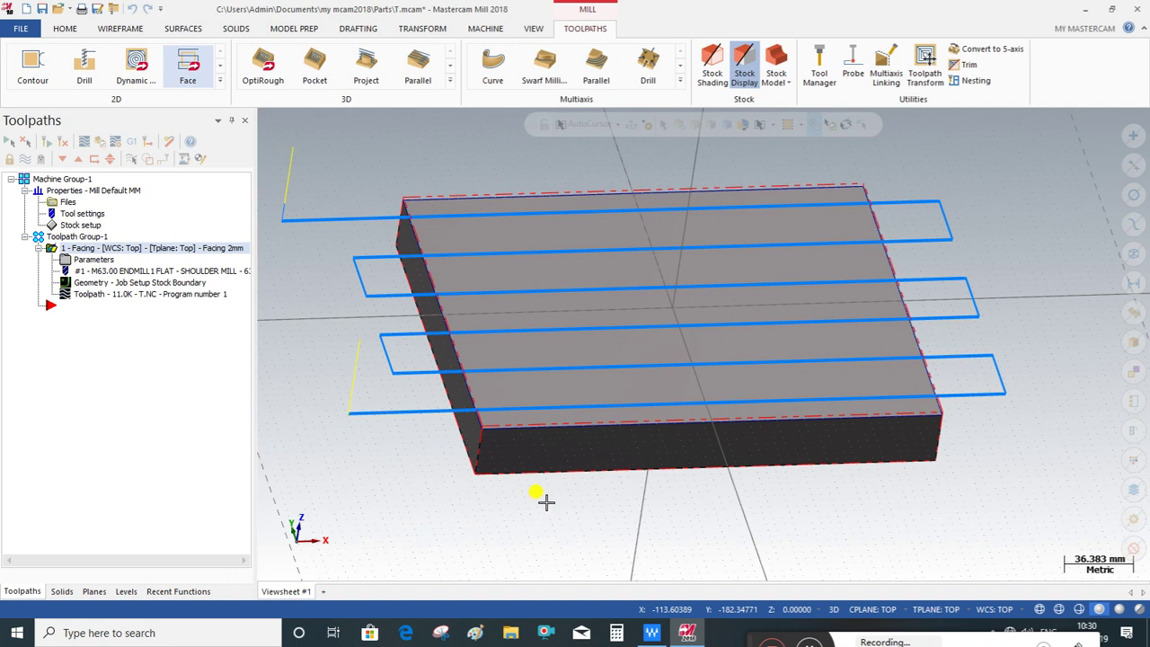
# - Orbit and zoom around the stock block to inspect the zigzag facing passes
pyautogui.scroll(-2, 539, 492)
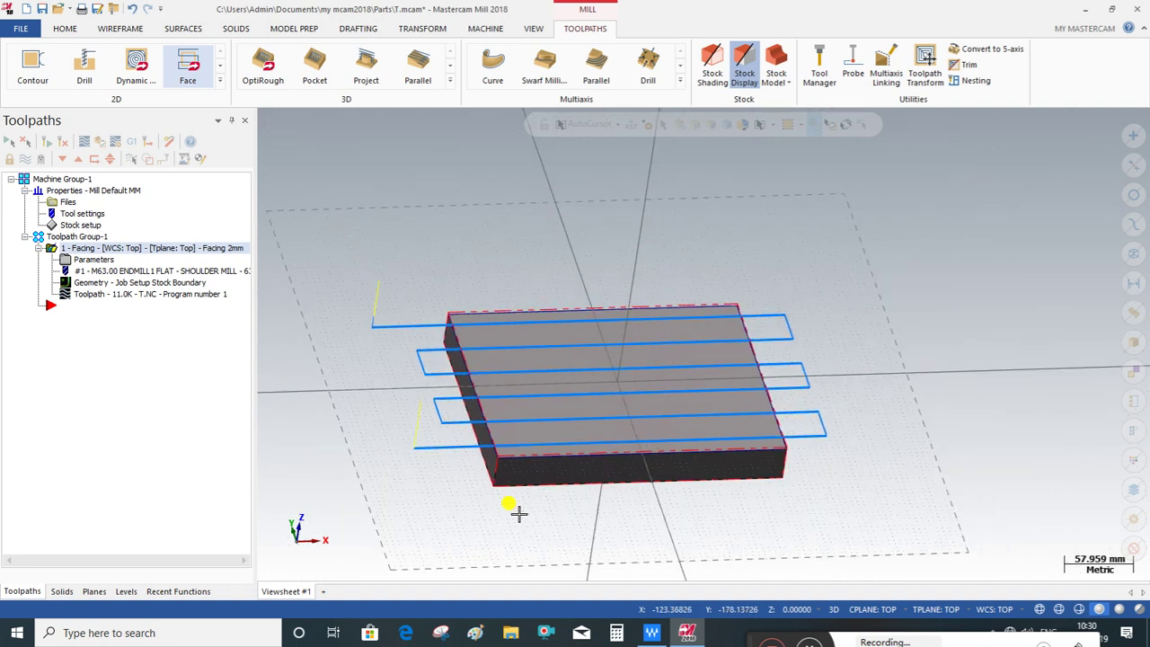
pyautogui.moveTo(521, 482)
pyautogui.mouseDown(button='middle')
pyautogui.moveTo(569, 377)
pyautogui.moveTo(570, 434)
pyautogui.moveTo(654, 518)
pyautogui.moveTo(633, 527)
pyautogui.moveTo(531, 462)
pyautogui.mouseUp(button='middle')
pyautogui.scroll(-1, 531, 509)
pyautogui.scroll(2, 532, 485)
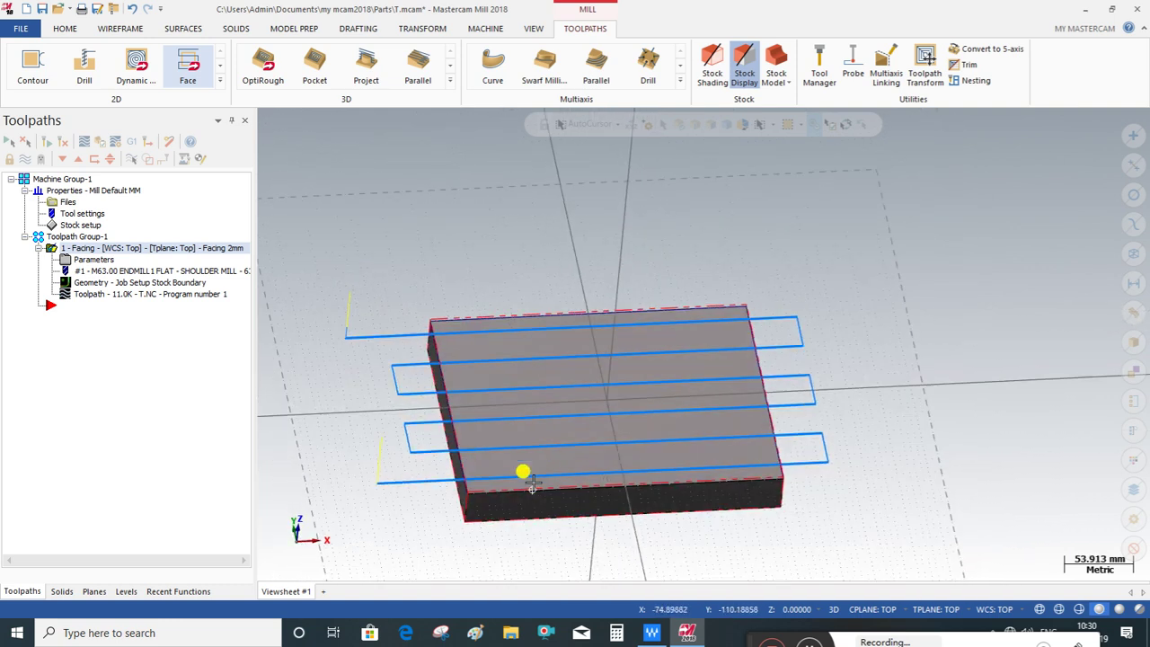
pyautogui.scroll(1, 503, 494)
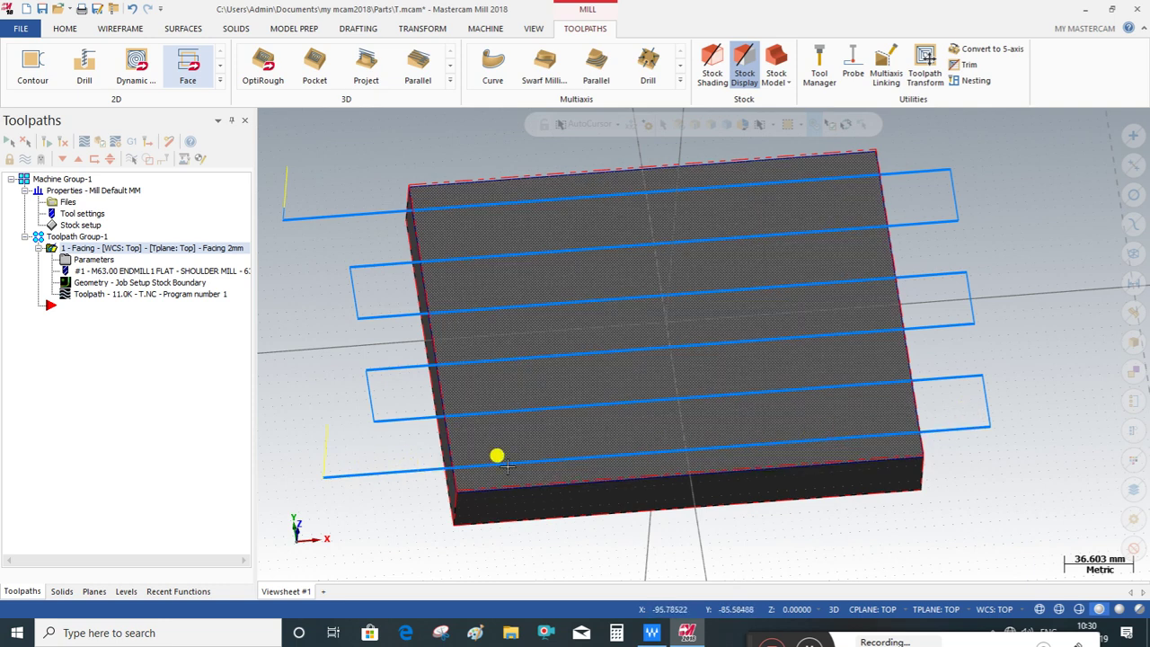
pyautogui.moveTo(326, 393); pyautogui.dragTo(320, 384, button='middle')
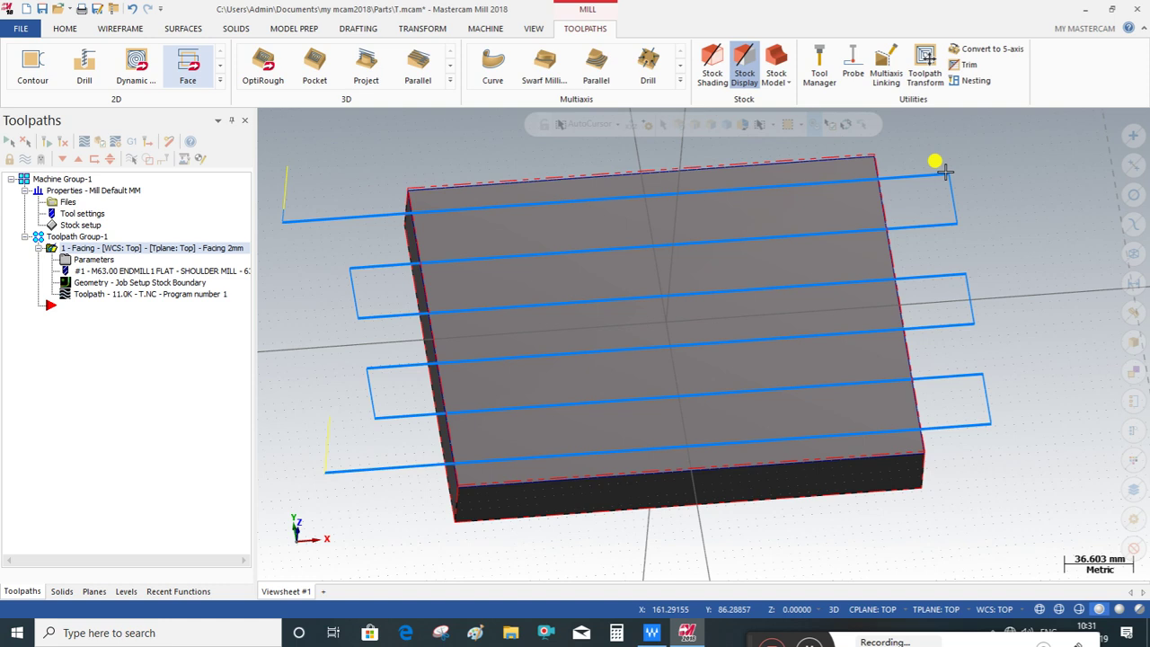
pyautogui.moveTo(351, 226); pyautogui.dragTo(326, 224, button='middle')
pyautogui.scroll(2, 290, 224)
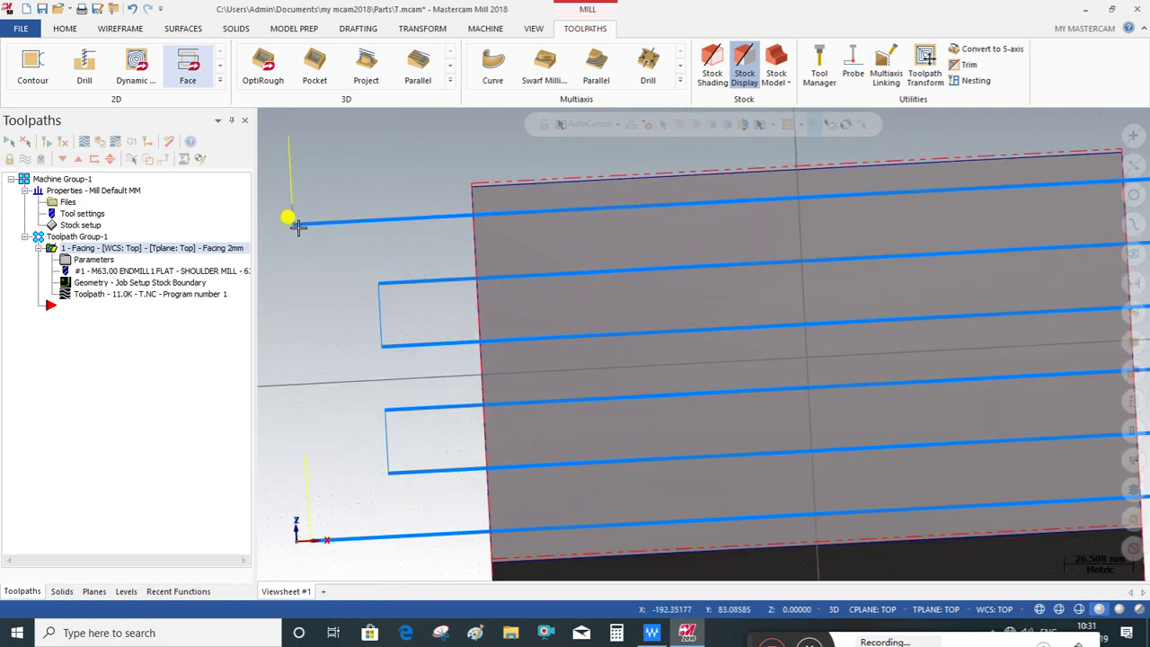
pyautogui.scroll(2, 290, 224)
pyautogui.scroll(-1, 419, 232)
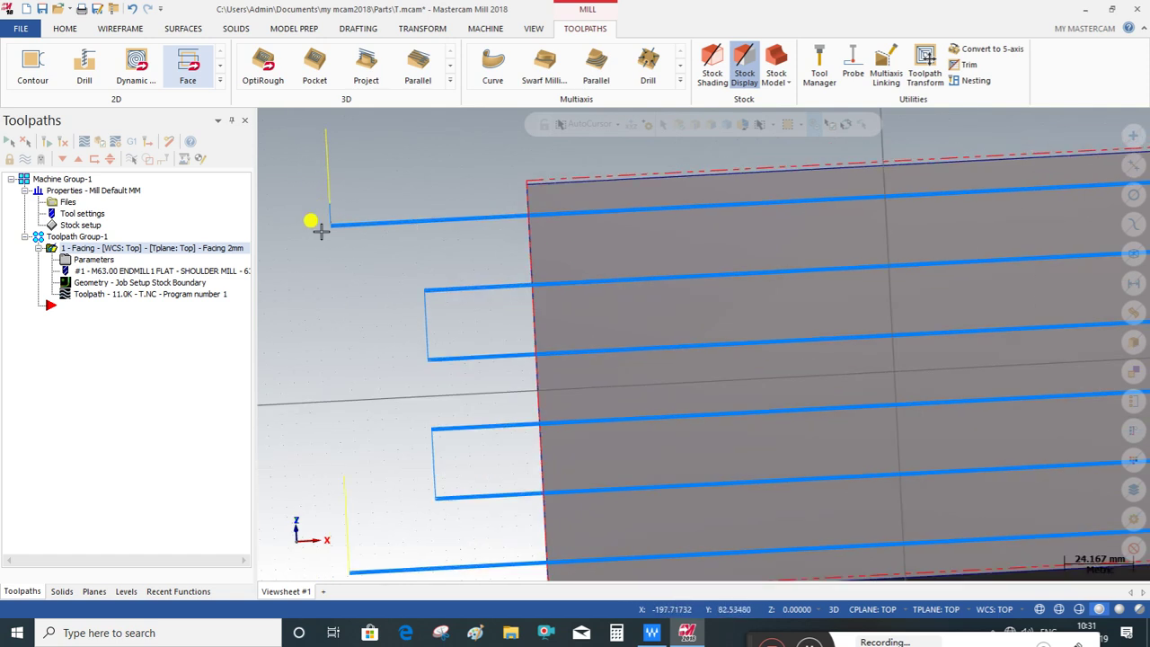
pyautogui.scroll(-1, 322, 229)
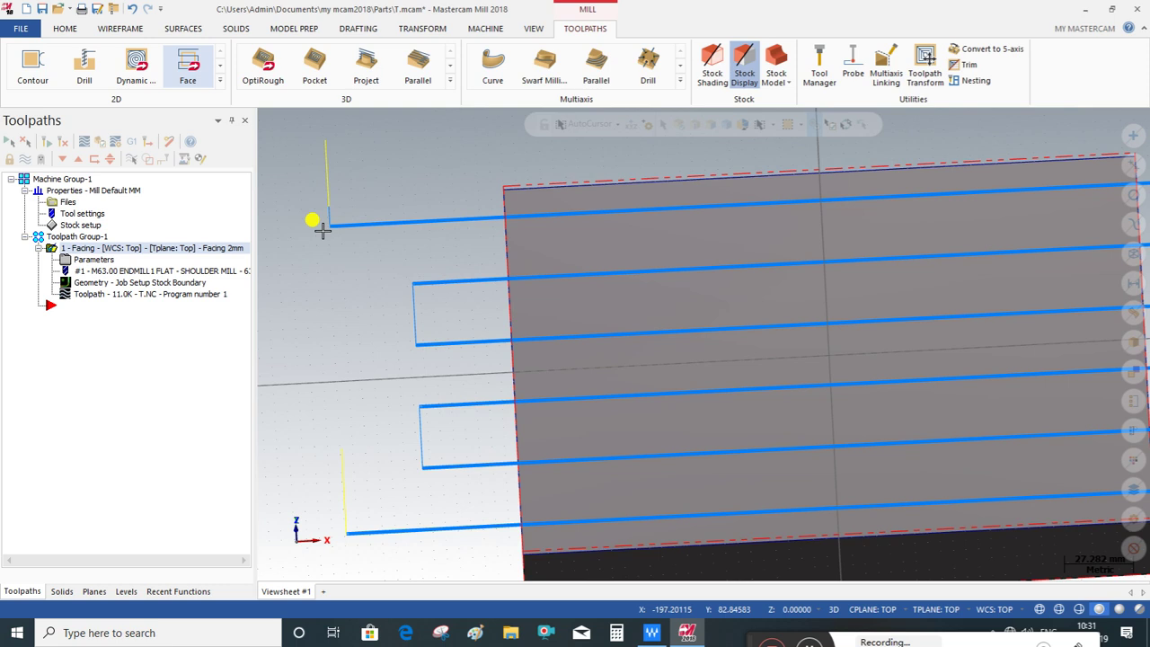
pyautogui.scroll(-1, 321, 229)
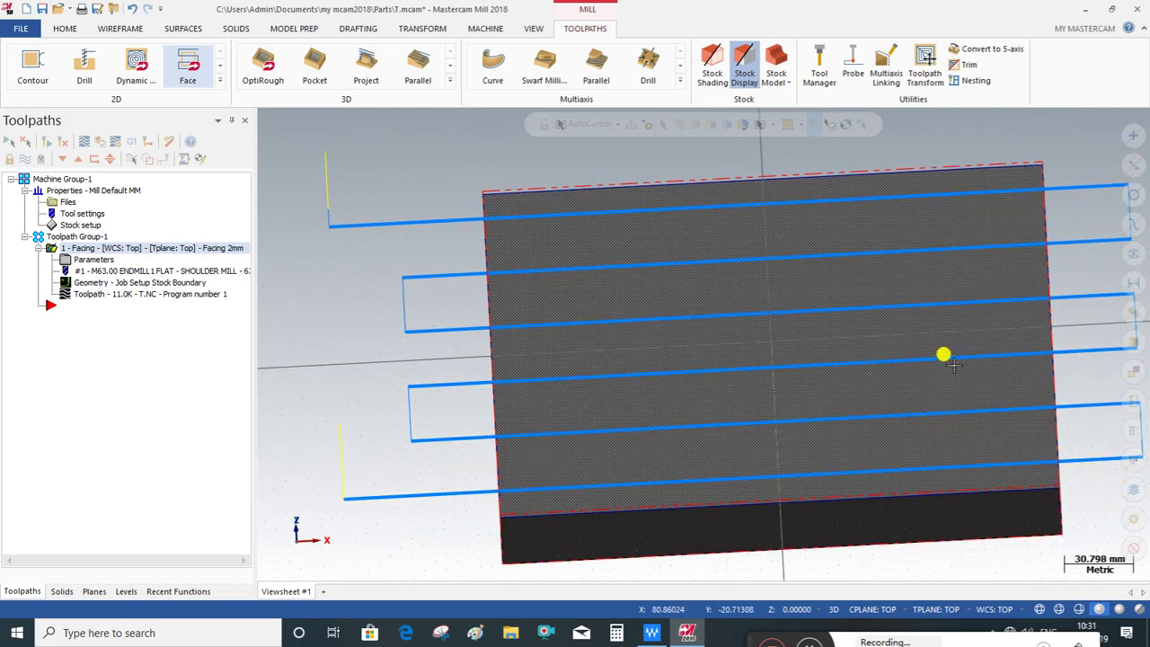
pyautogui.scroll(-1, 402, 381)
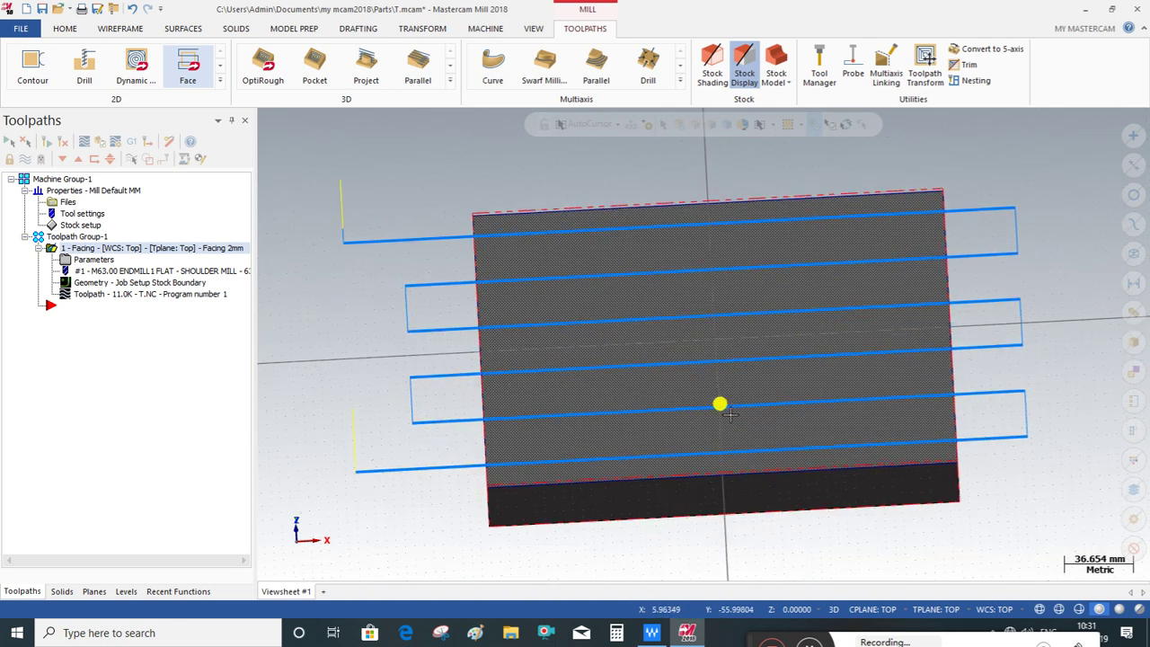
pyautogui.moveTo(729, 413); pyautogui.dragTo(763, 420, button='middle')
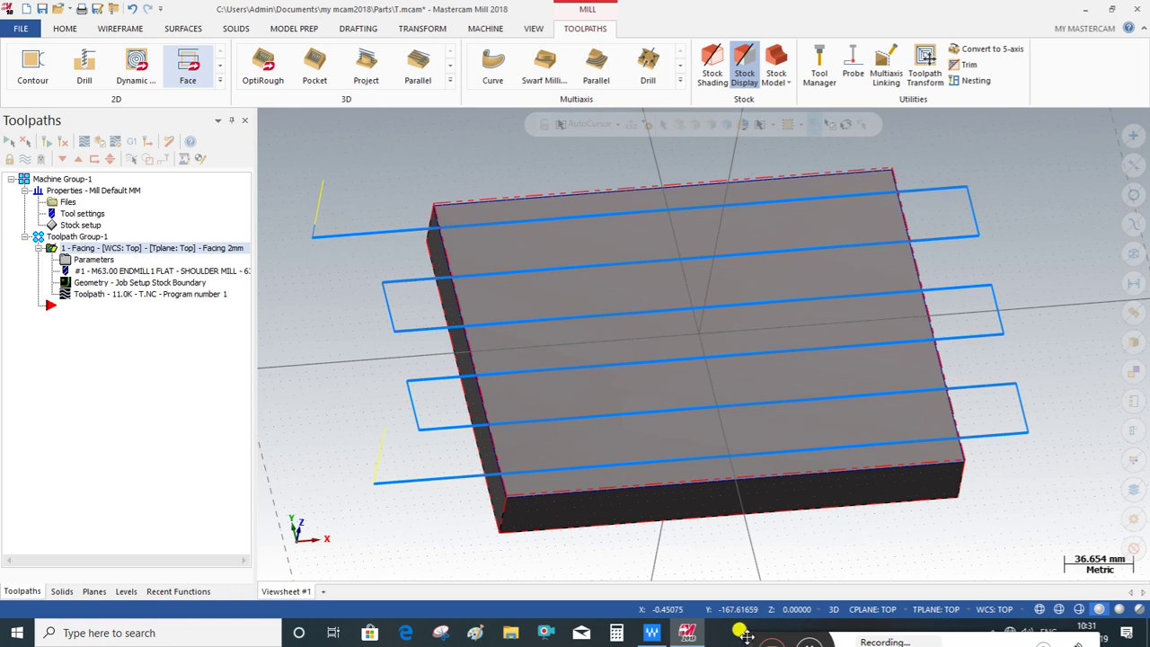
pyautogui.moveTo(728, 513); pyautogui.dragTo(734, 519, button='middle')
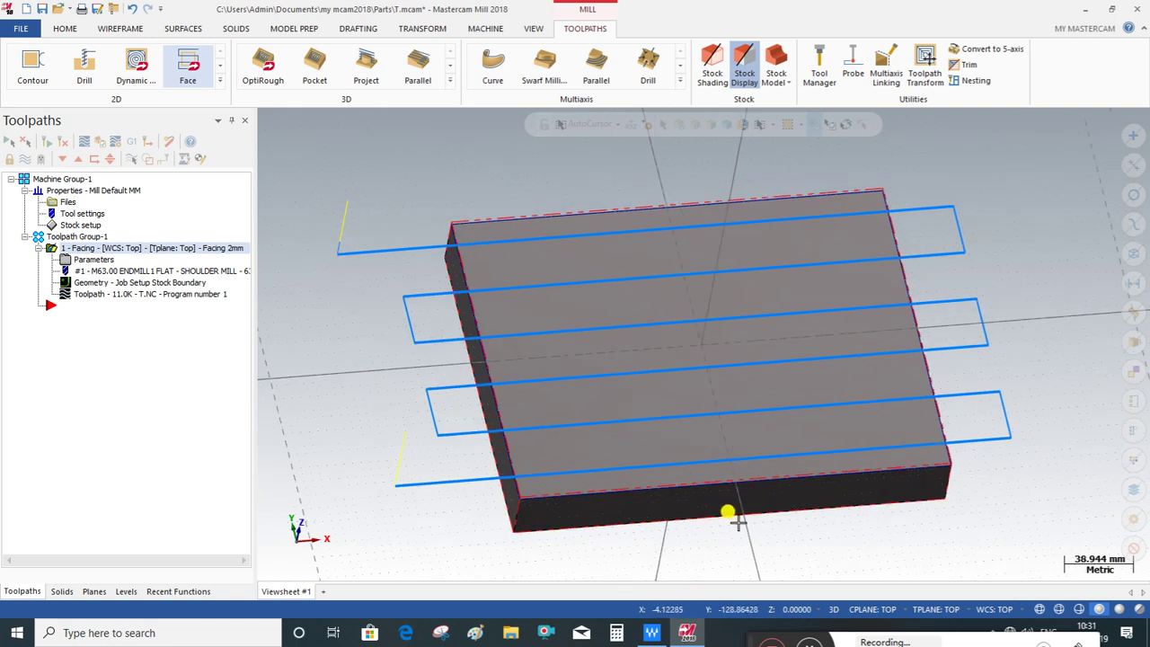
pyautogui.moveTo(481, 532); pyautogui.dragTo(484, 538, button='middle')
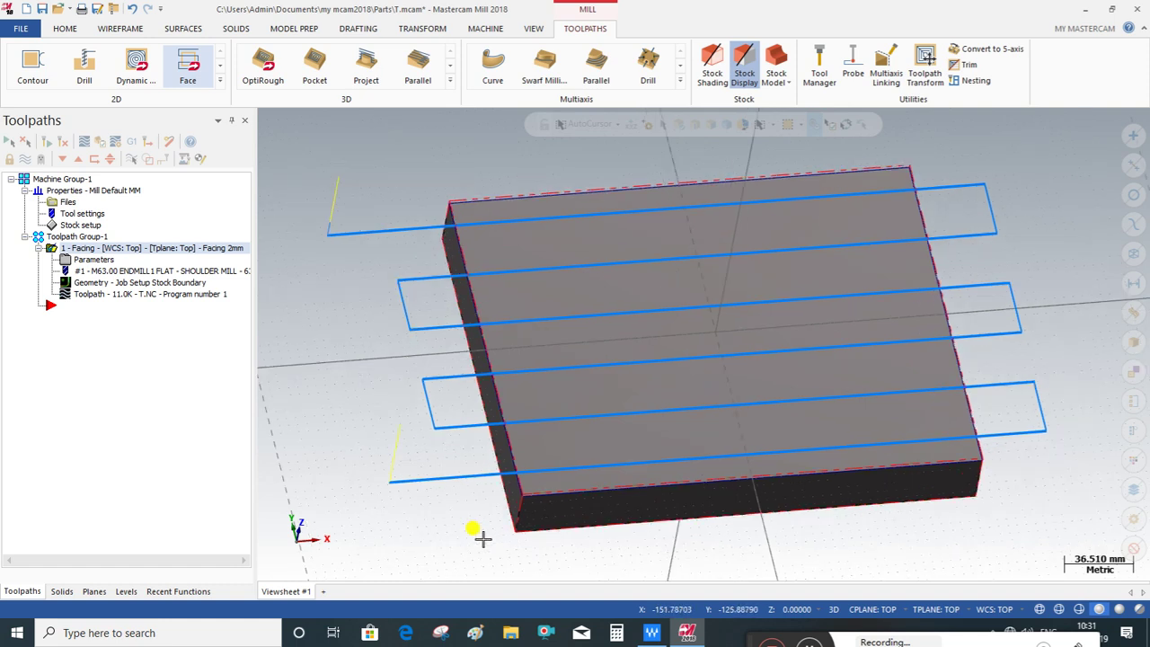
pyautogui.click(78, 259)
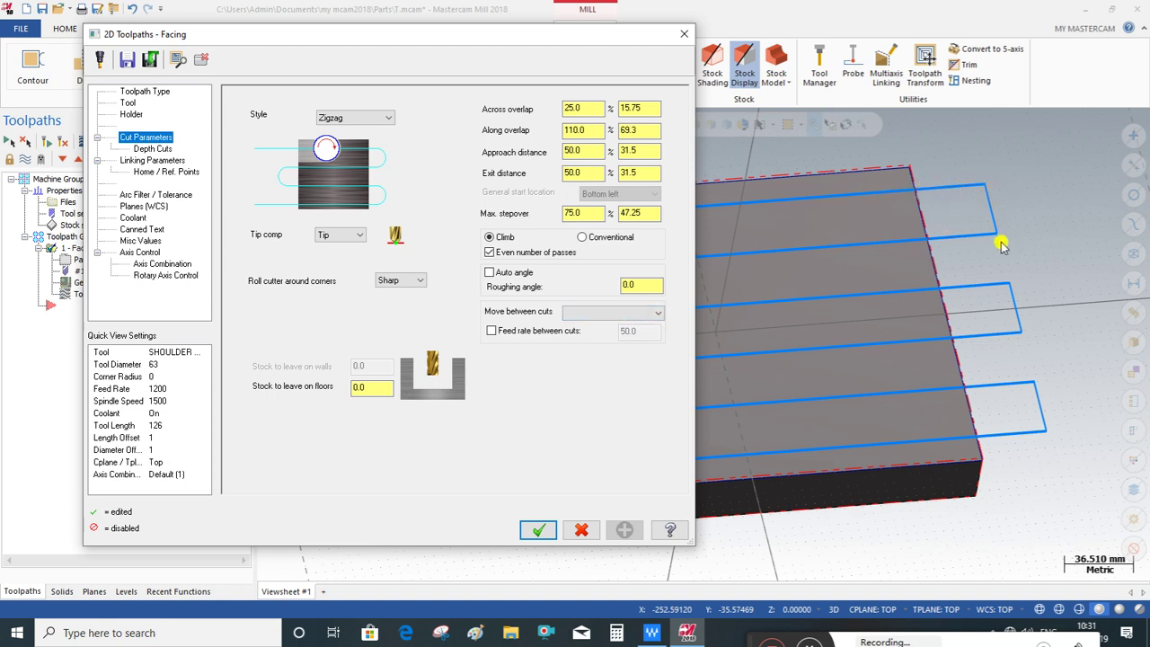
pyautogui.click(654, 313)
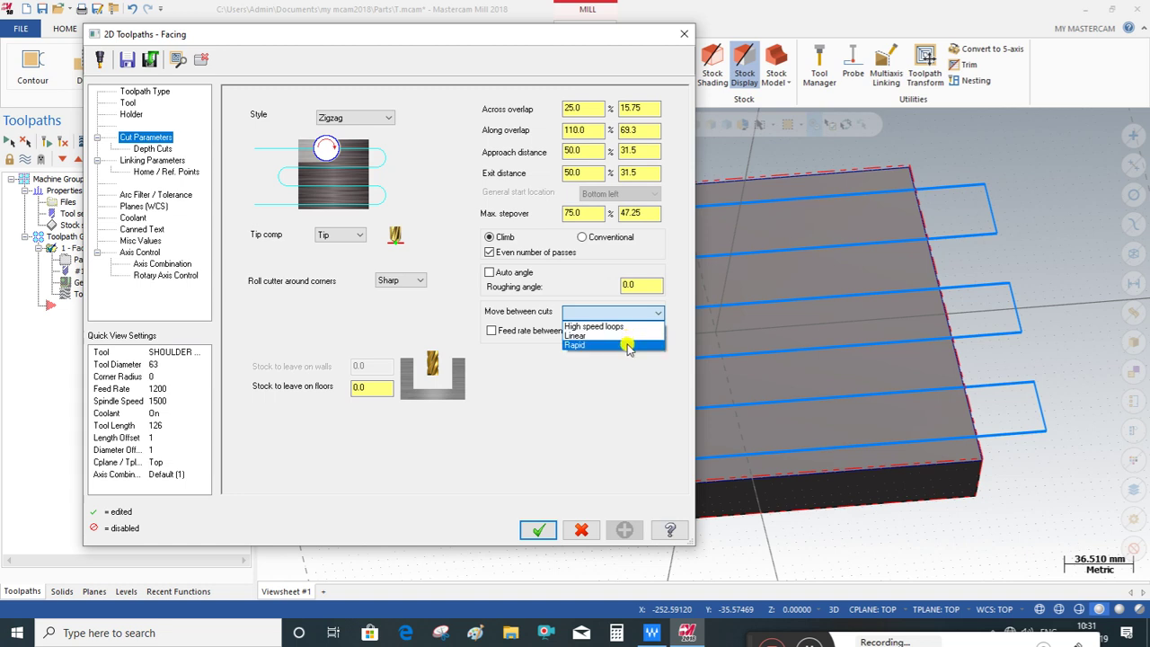
pyautogui.click(595, 327)
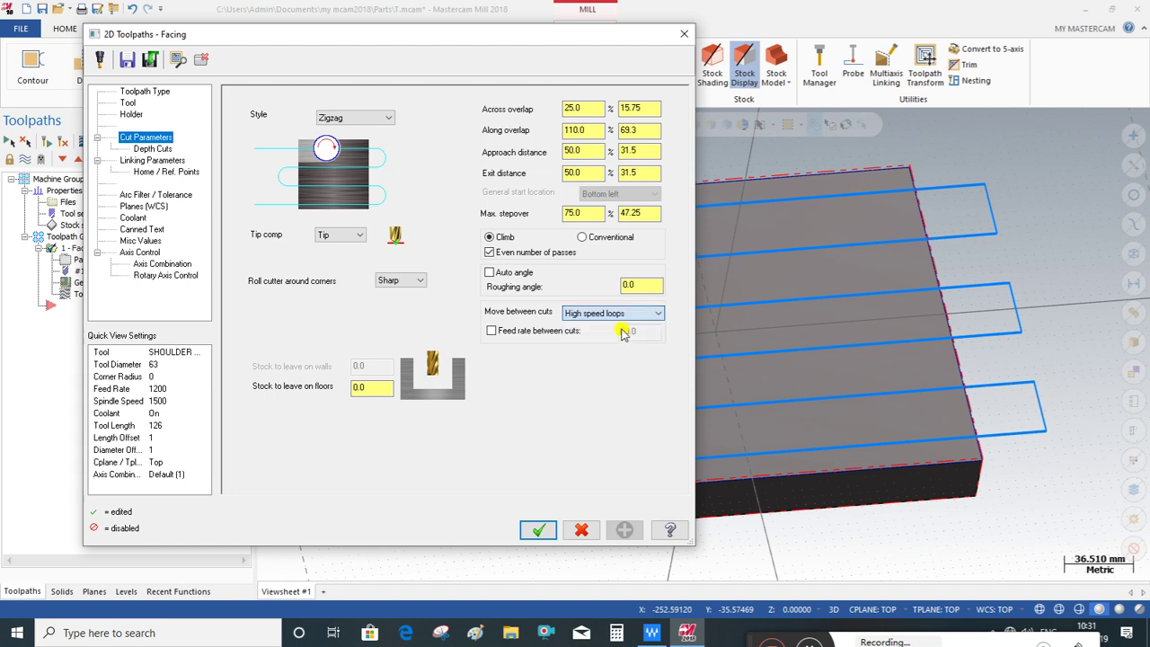
pyautogui.click(538, 530)
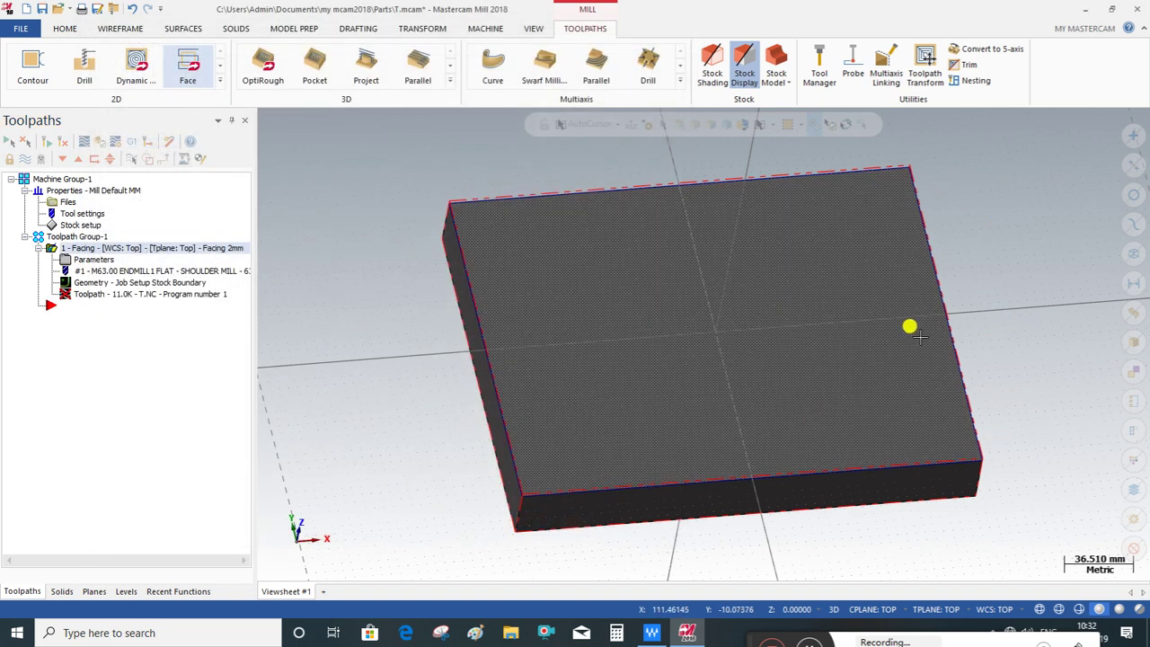
pyautogui.click(64, 144)
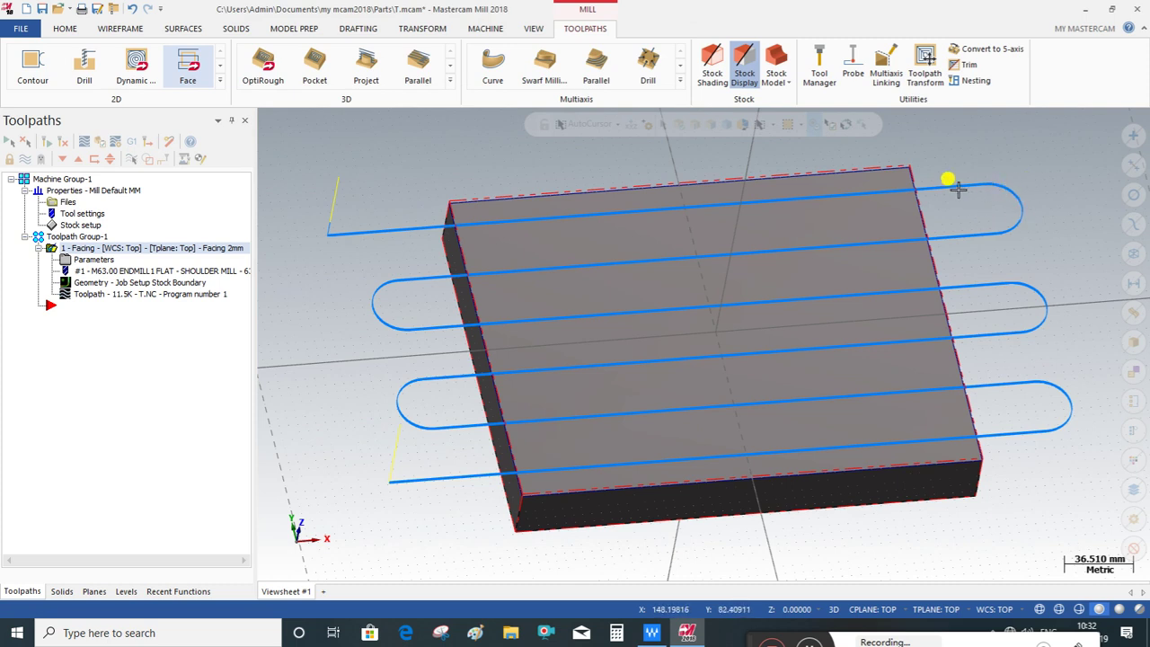
pyautogui.click(79, 259)
pyautogui.click(588, 311)
pyautogui.click(590, 337)
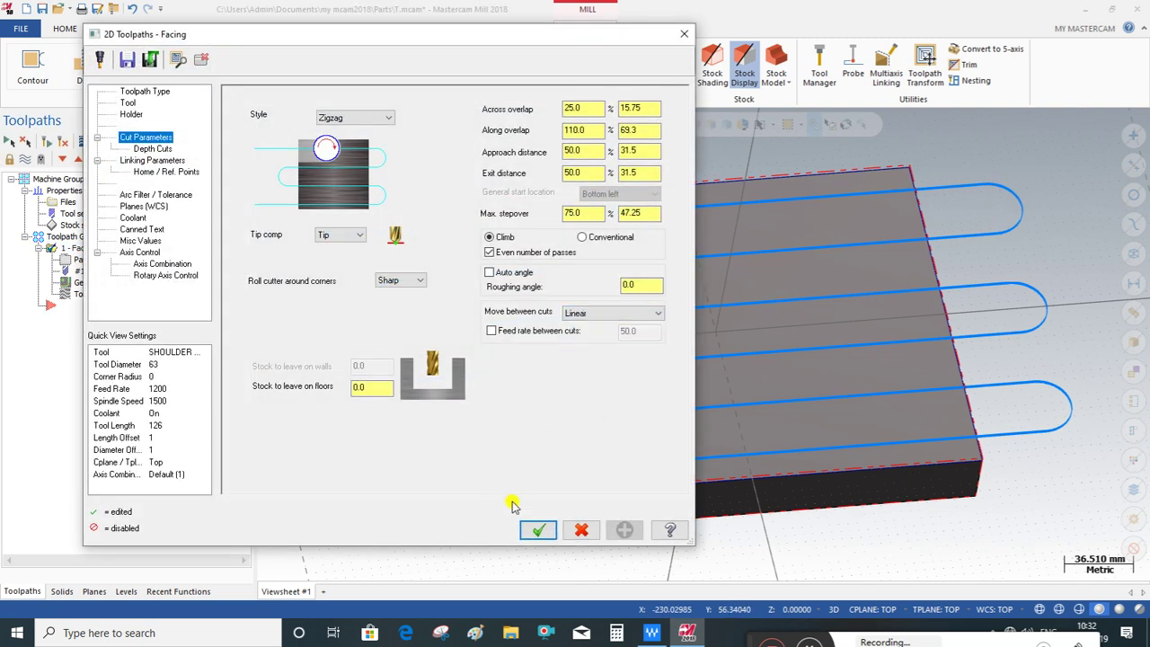
pyautogui.click(538, 529)
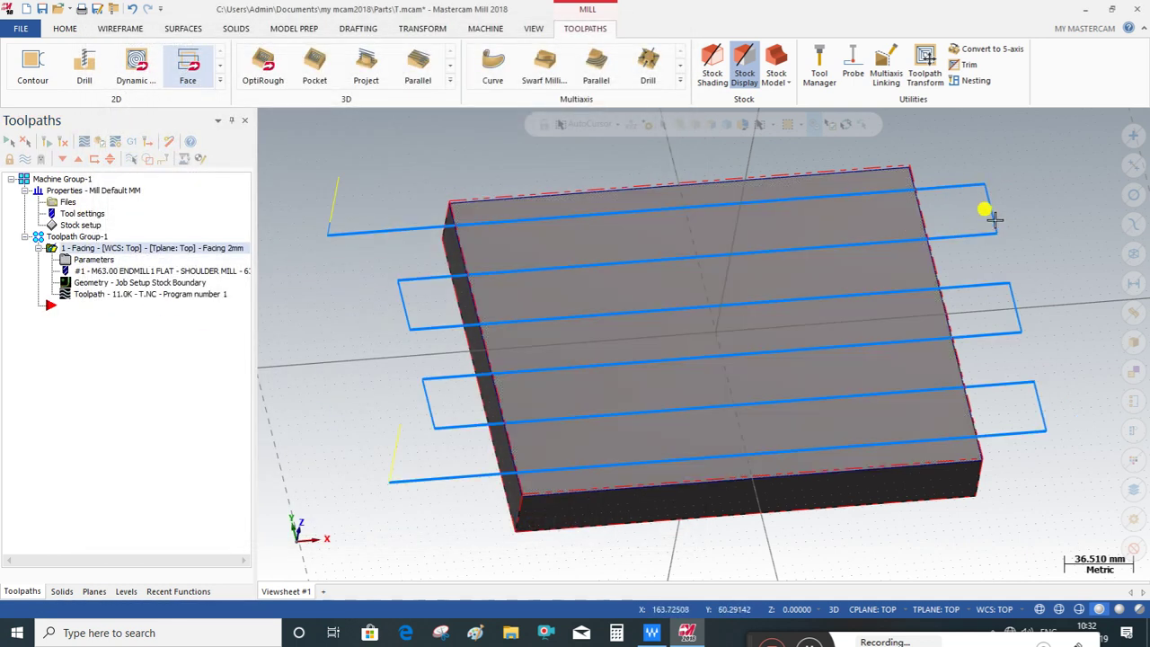
# - Keep depth cuts enabled with 0.5 max rough step, one finish cut and 0.3 finish step
pyautogui.click(75, 259)
pyautogui.click(165, 148)
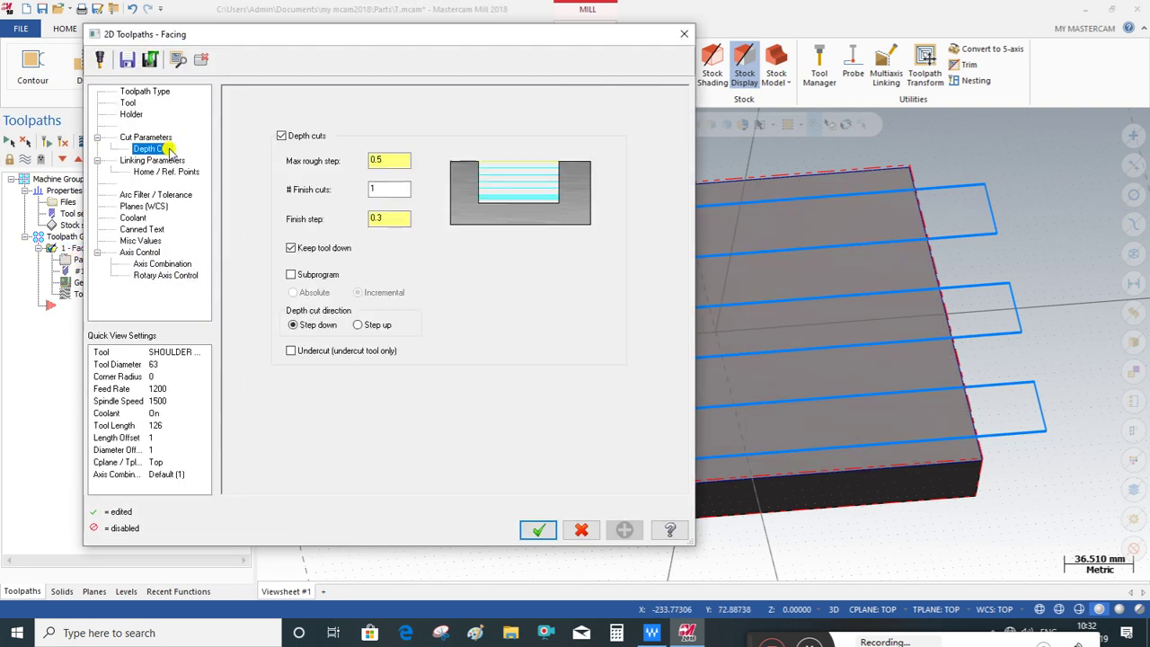
pyautogui.click(281, 136)
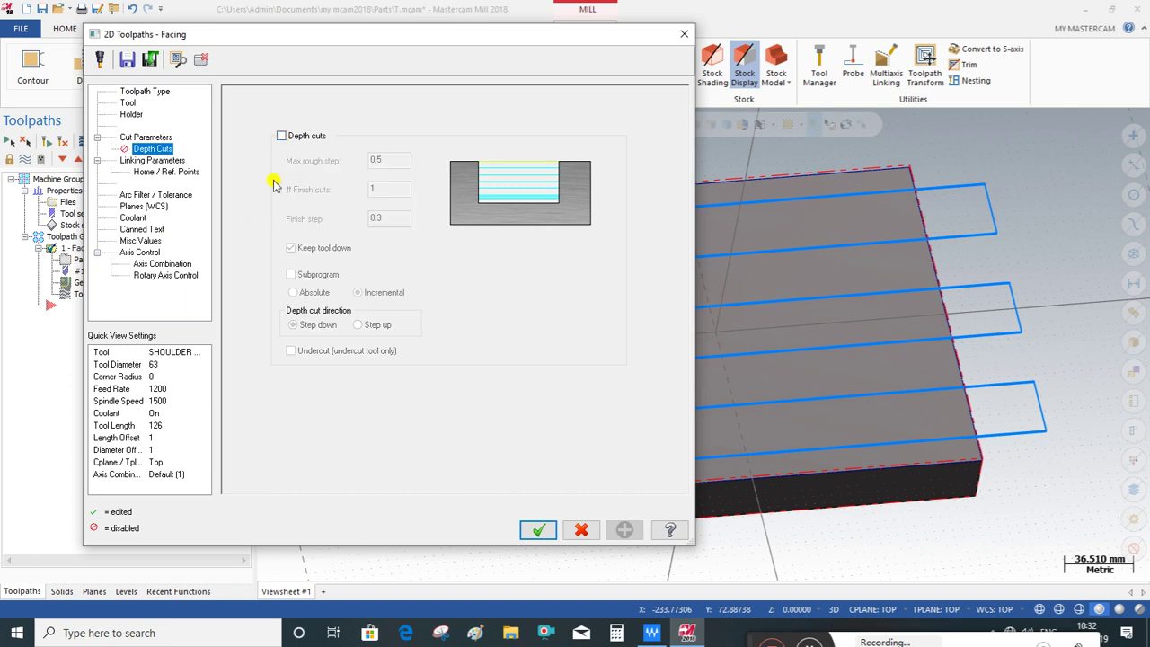
pyautogui.click(281, 136)
pyautogui.click(393, 158)
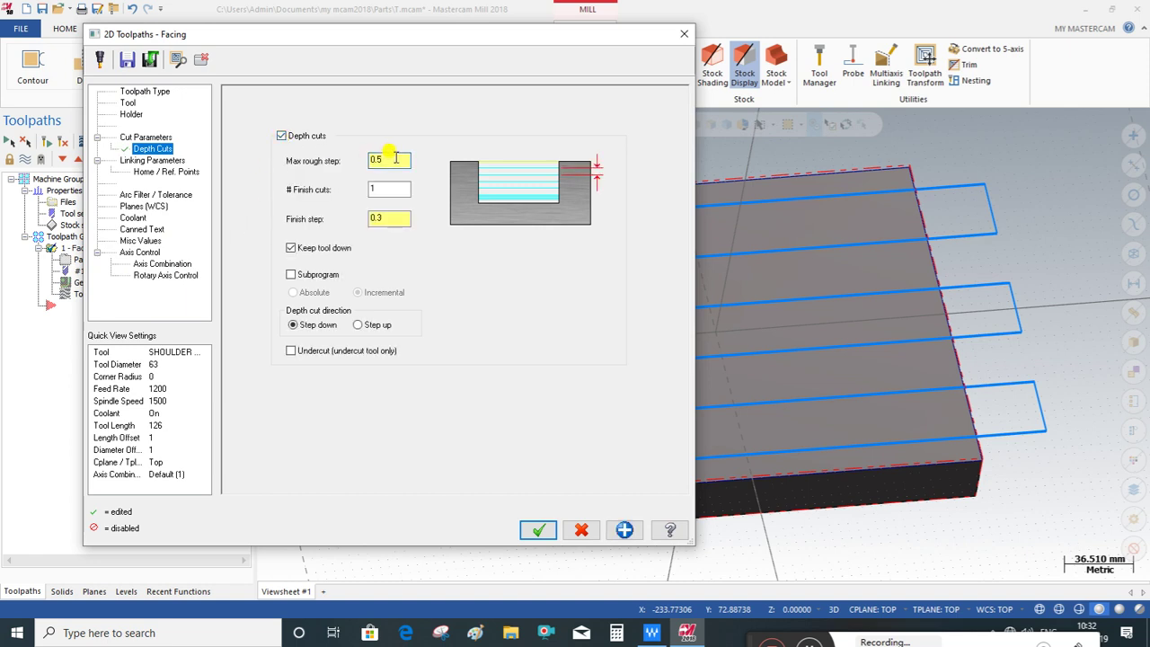
pyautogui.click(396, 217)
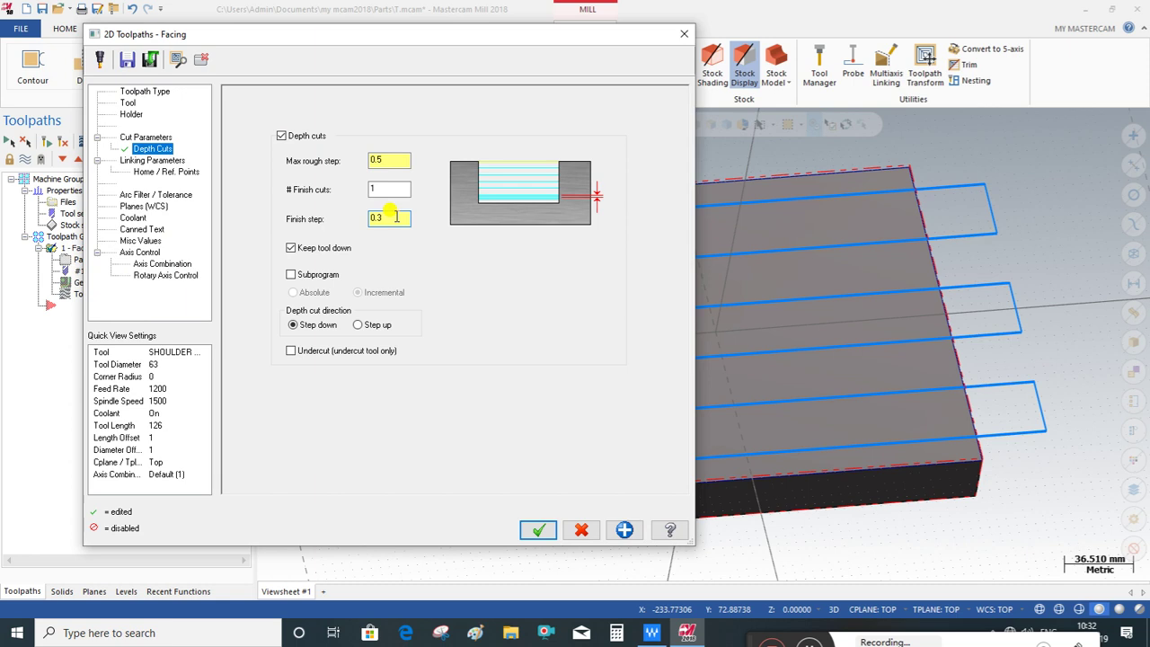
pyautogui.click(399, 189)
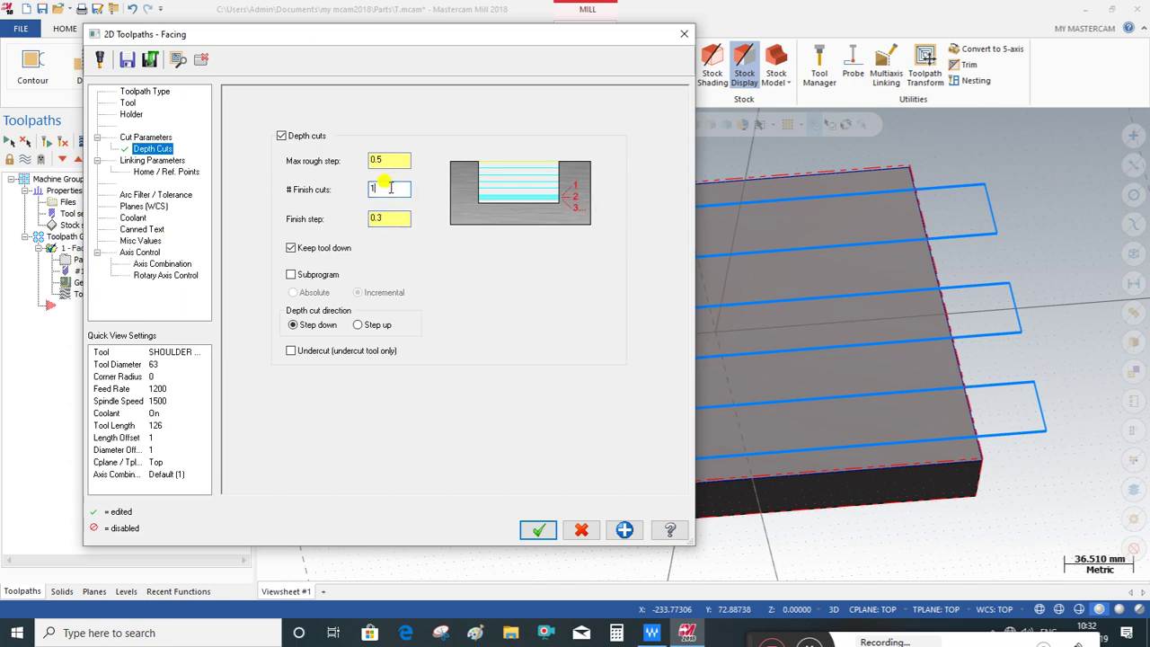
pyautogui.click(393, 218)
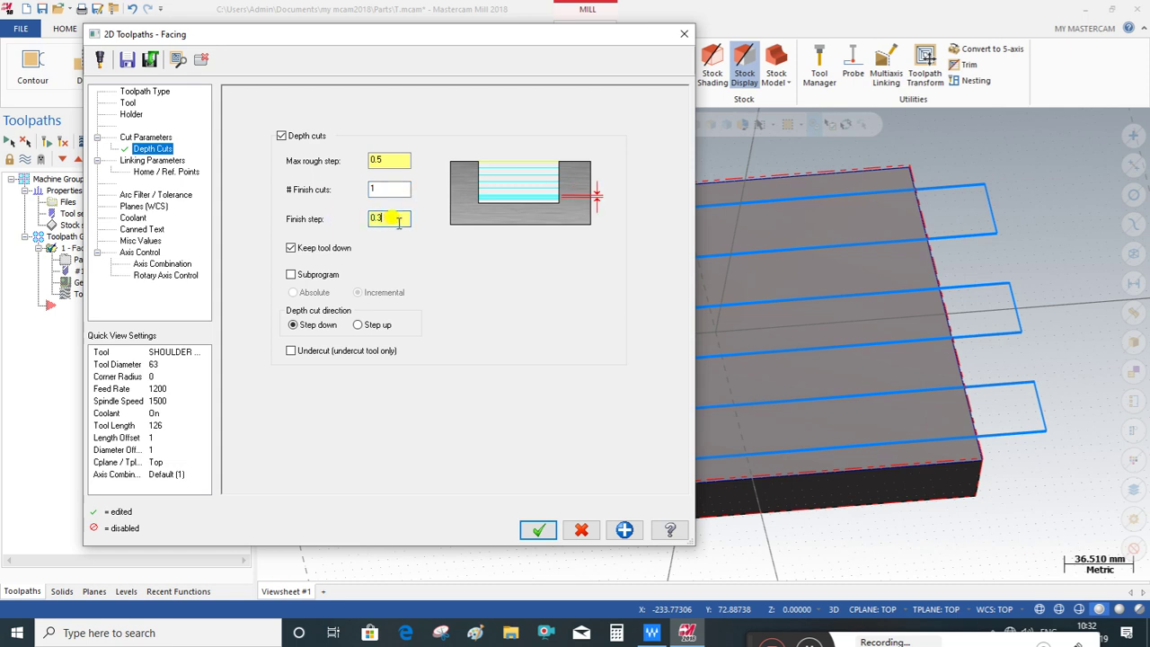
pyautogui.click(135, 161)
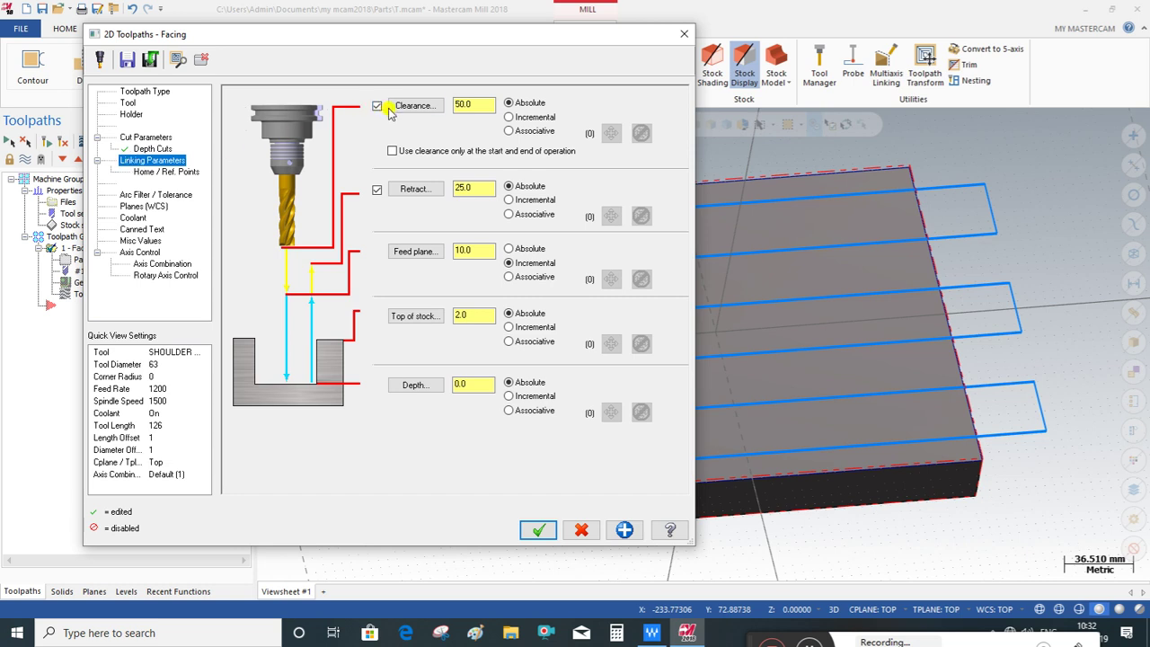
# - Confirm top of stock 2.0 and absolute final depth 0.0, then accept the facing settings
pyautogui.moveTo(396, 32); pyautogui.dragTo(853, 32)
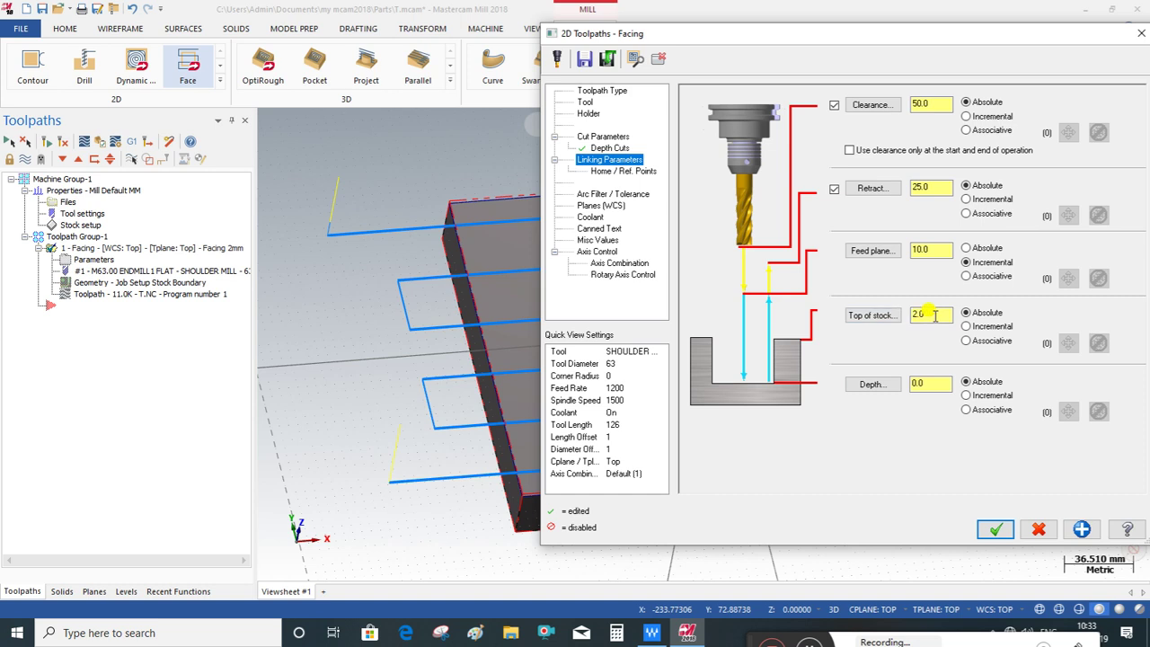
pyautogui.doubleClick(935, 315)
pyautogui.click(931, 312)
pyautogui.moveTo(933, 314); pyautogui.dragTo(900, 308)
pyautogui.doubleClick(932, 311)
pyautogui.moveTo(937, 314); pyautogui.dragTo(896, 320)
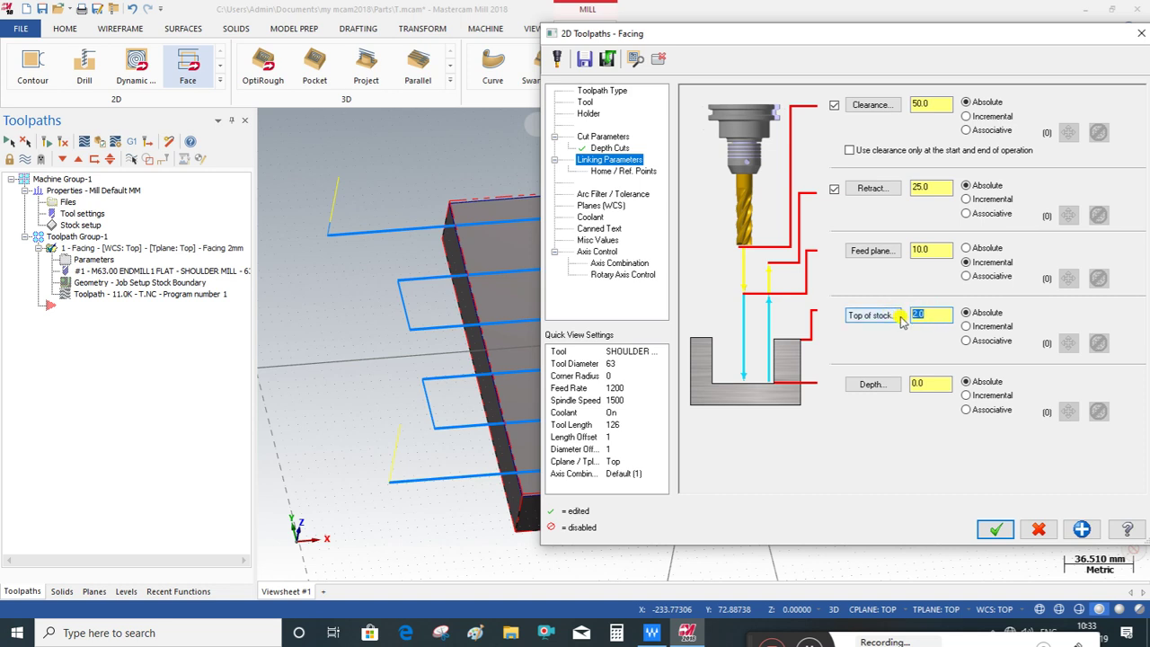
pyautogui.click(923, 384)
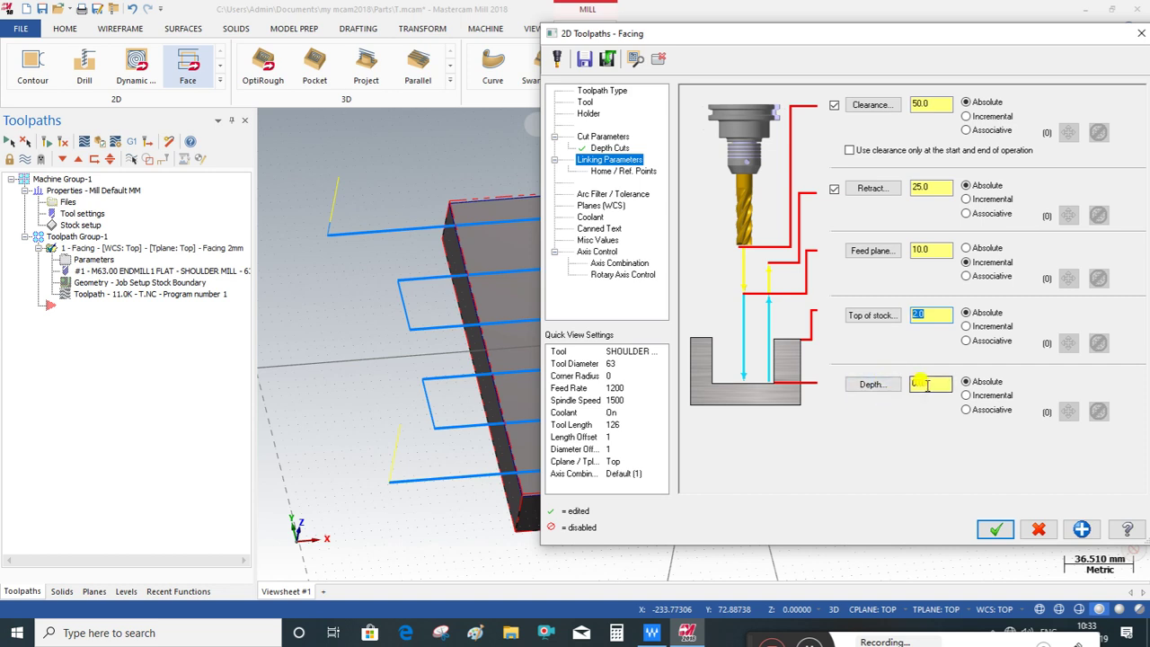
pyautogui.moveTo(927, 385); pyautogui.dragTo(898, 384)
pyautogui.click(936, 383)
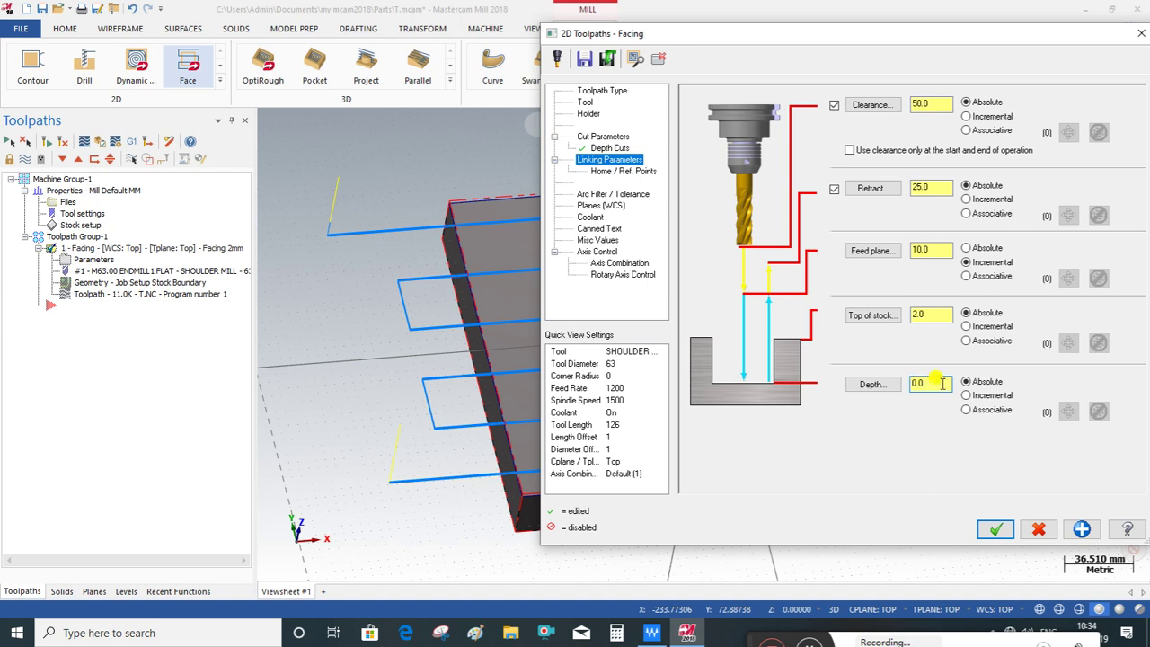
pyautogui.click(937, 384)
pyautogui.click(995, 528)
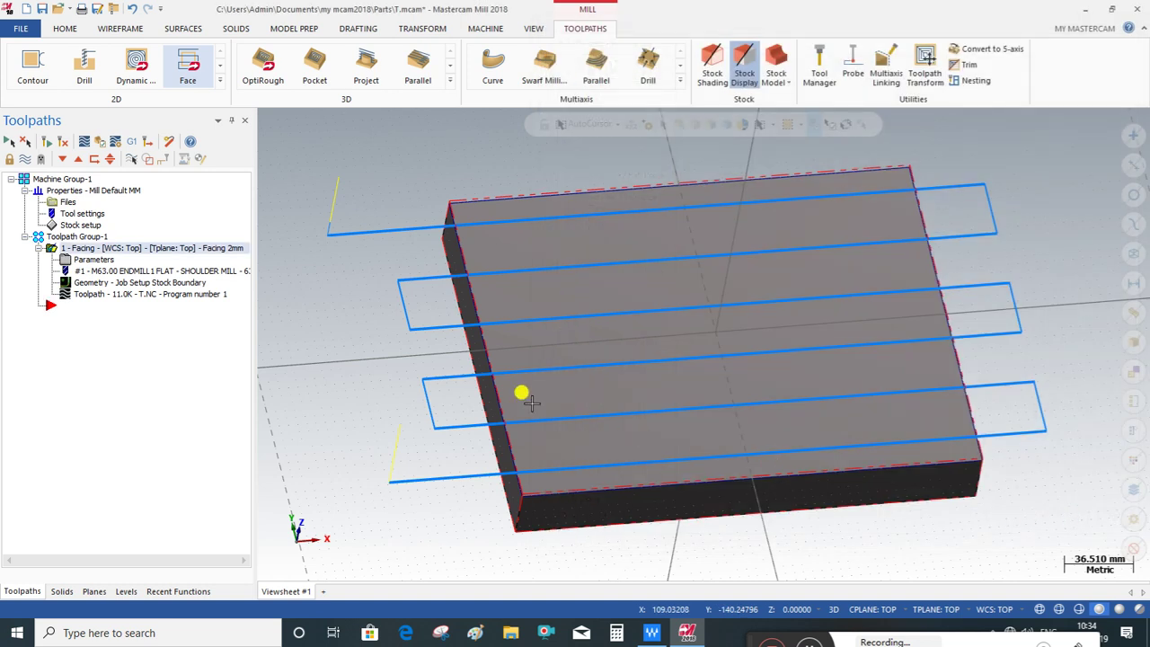
# - Switch the facing Style from Zigzag to One way, accept it, and regenerate
pyautogui.scroll(-1, 462, 410)
pyautogui.moveTo(462, 411)
pyautogui.mouseDown(button='middle')
pyautogui.moveTo(423, 385)
pyautogui.moveTo(426, 434)
pyautogui.moveTo(454, 398)
pyautogui.moveTo(418, 403)
pyautogui.mouseUp(button='middle')
pyautogui.scroll(1, 410, 410)
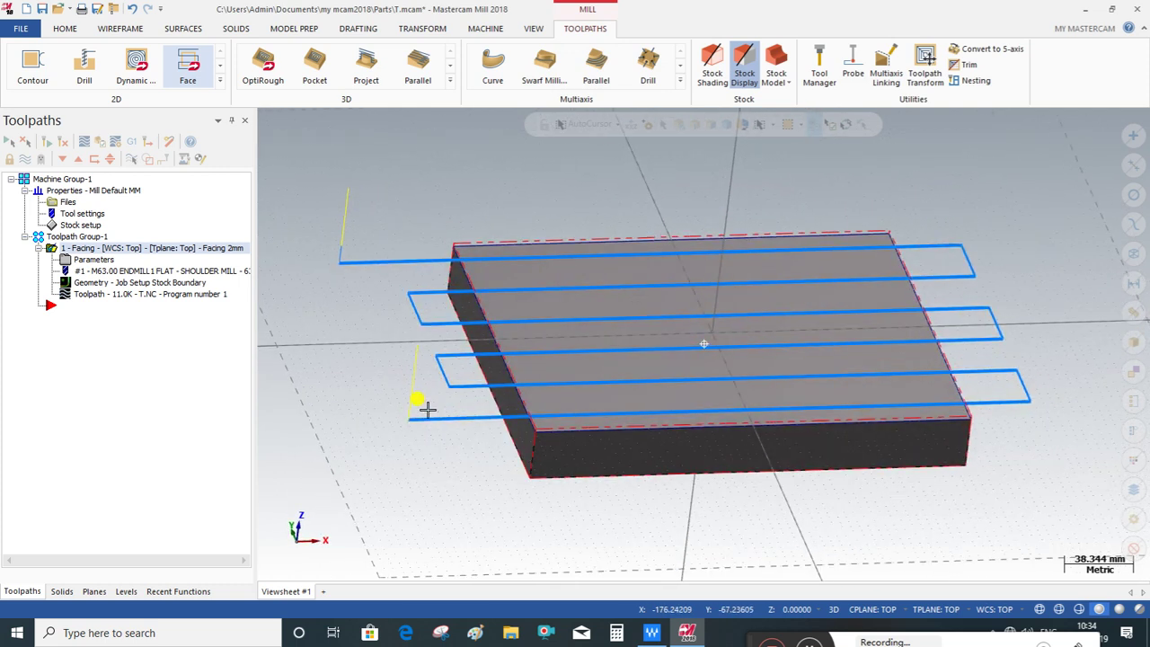
pyautogui.click(83, 260)
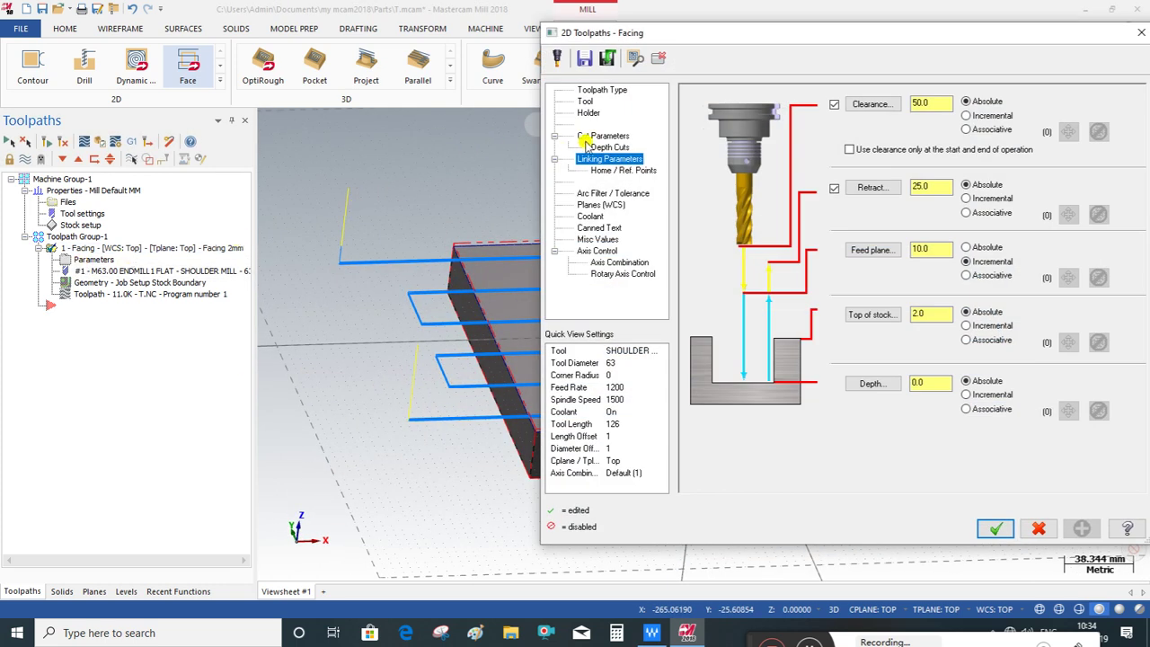
pyautogui.click(586, 137)
pyautogui.moveTo(798, 36); pyautogui.dragTo(403, 38)
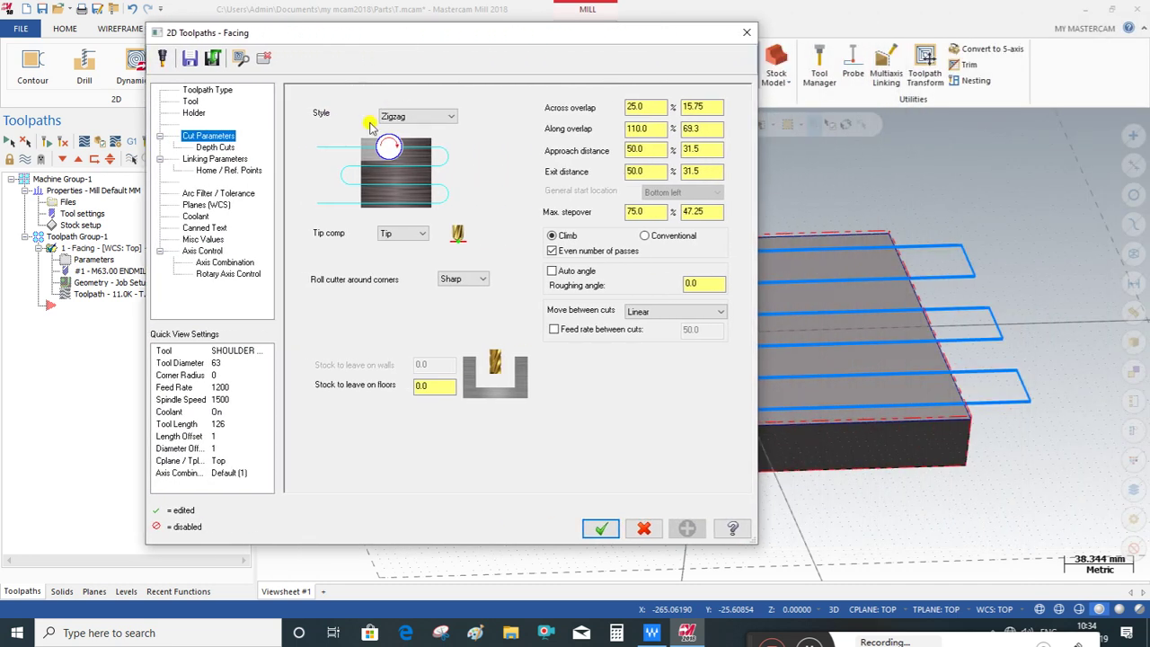
pyautogui.click(418, 118)
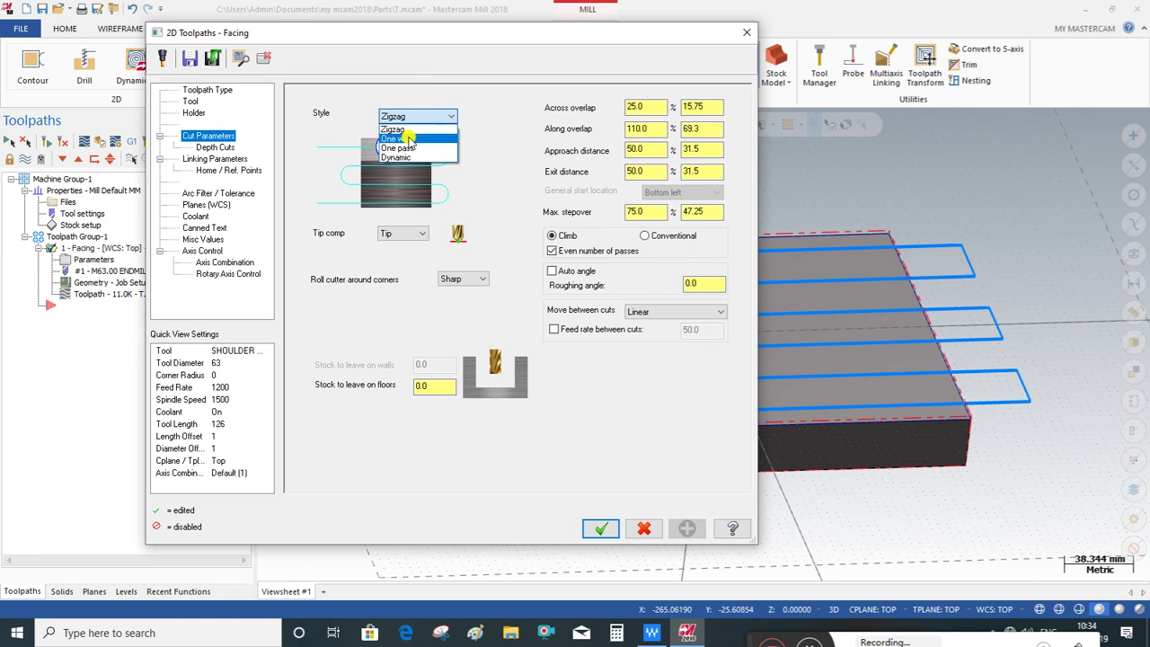
pyautogui.click(409, 139)
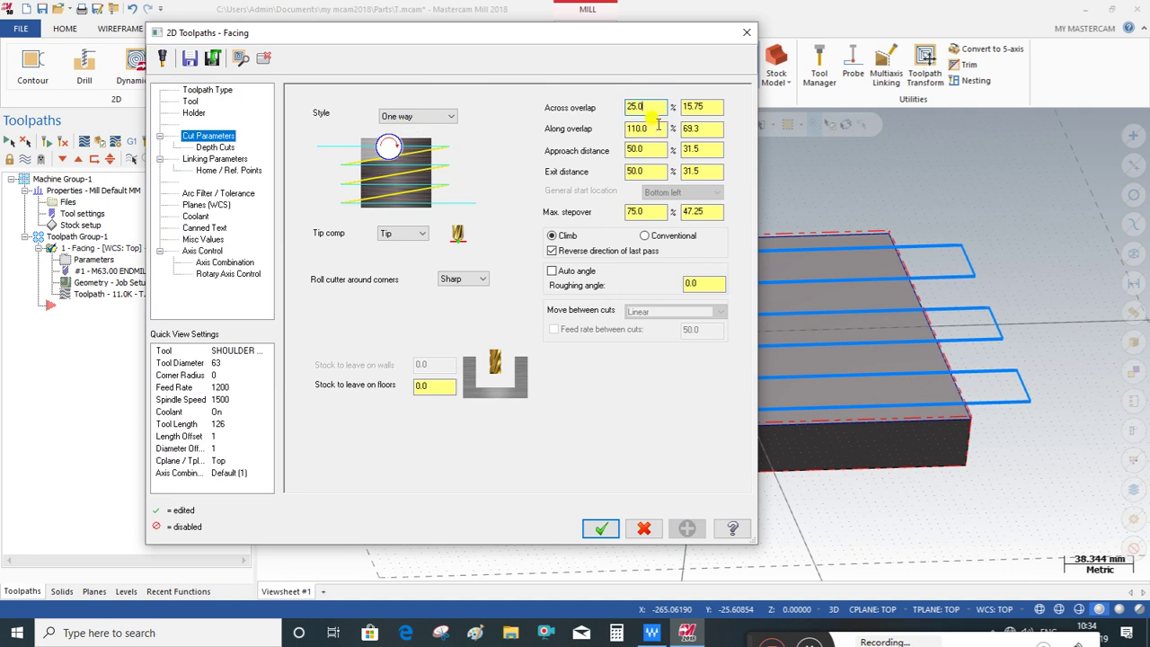
pyautogui.click(656, 151)
pyautogui.click(601, 527)
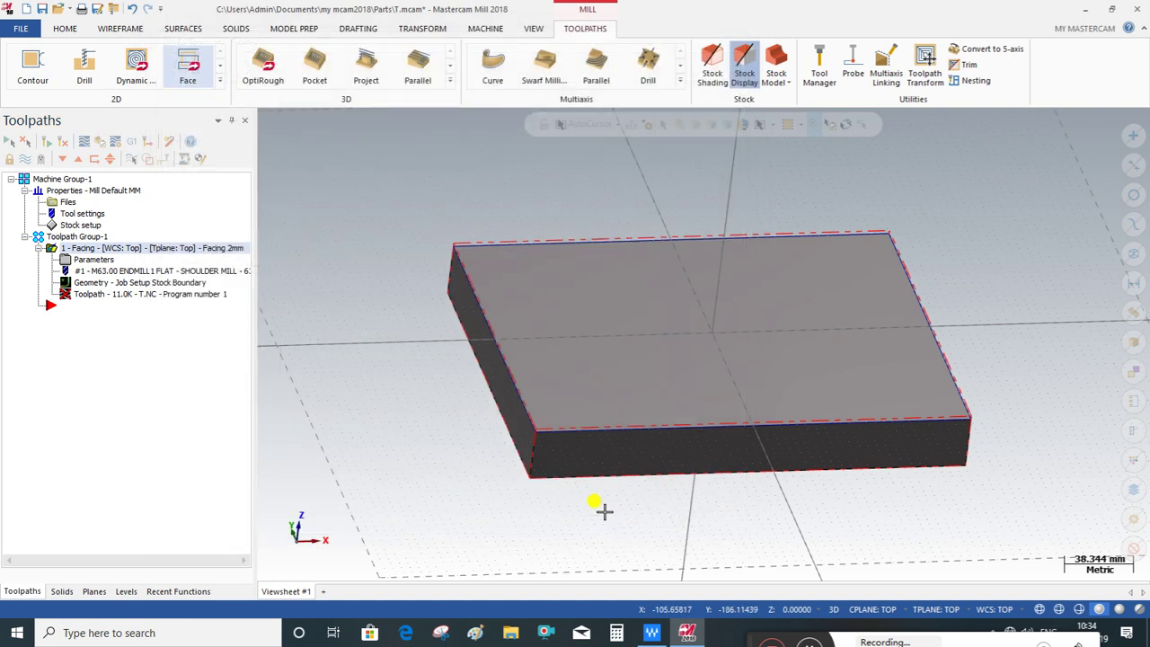
pyautogui.click(51, 147)
# - Orbit to inspect the one-way passes, then reopen the facing Style list
pyautogui.moveTo(344, 426)
pyautogui.mouseDown(button='middle')
pyautogui.moveTo(406, 496)
pyautogui.moveTo(347, 462)
pyautogui.moveTo(360, 488)
pyautogui.mouseUp(button='middle')
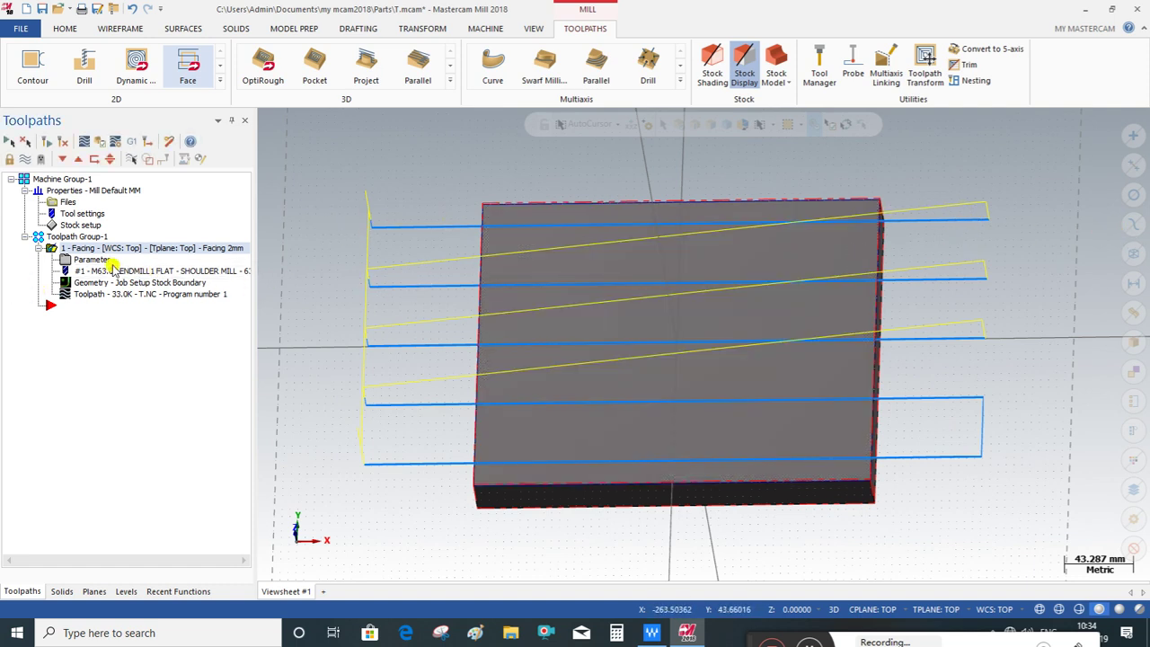
pyautogui.moveTo(437, 282); pyautogui.dragTo(448, 277, button='middle')
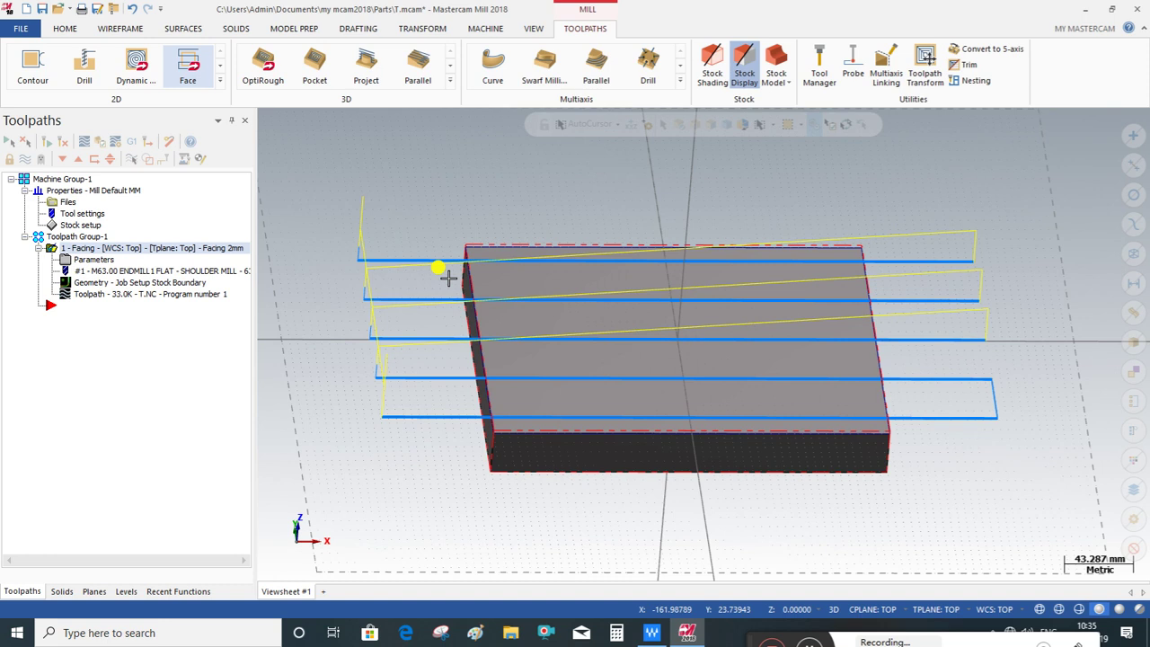
pyautogui.moveTo(398, 368)
pyautogui.mouseDown(button='middle')
pyautogui.moveTo(418, 344)
pyautogui.moveTo(398, 381)
pyautogui.mouseUp(button='middle')
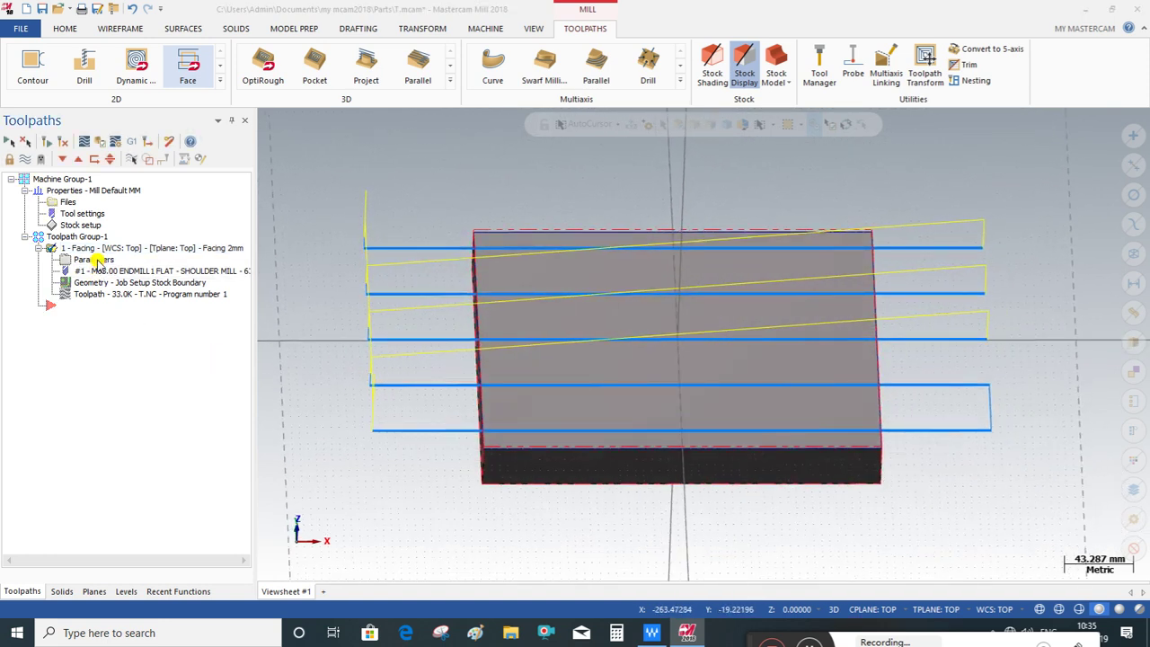
pyautogui.click(97, 260)
pyautogui.click(418, 115)
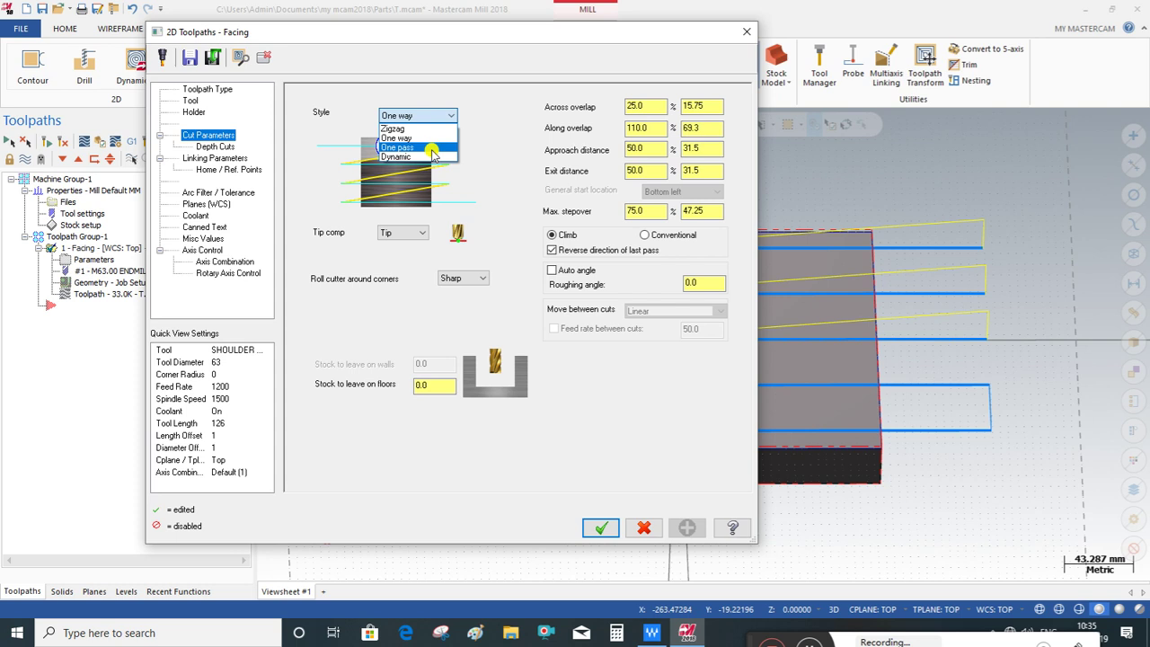
# - Change the facing Style to Dynamic, accept it, and regenerate the toolpath
pyautogui.press('Escape')
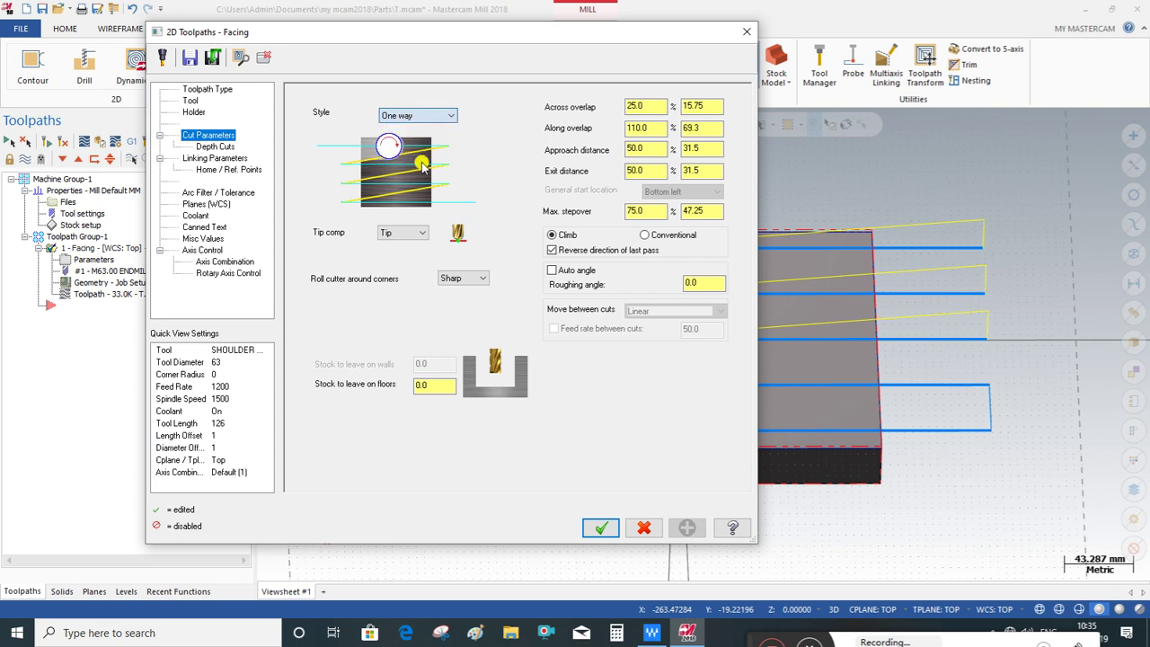
pyautogui.click(423, 118)
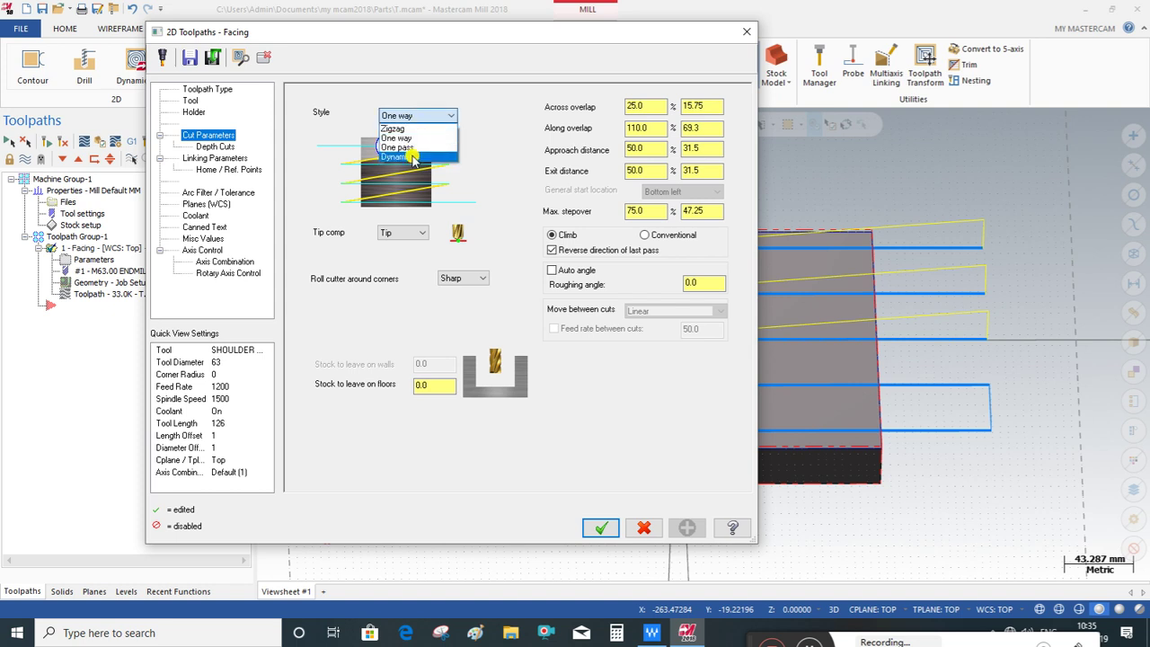
pyautogui.click(412, 156)
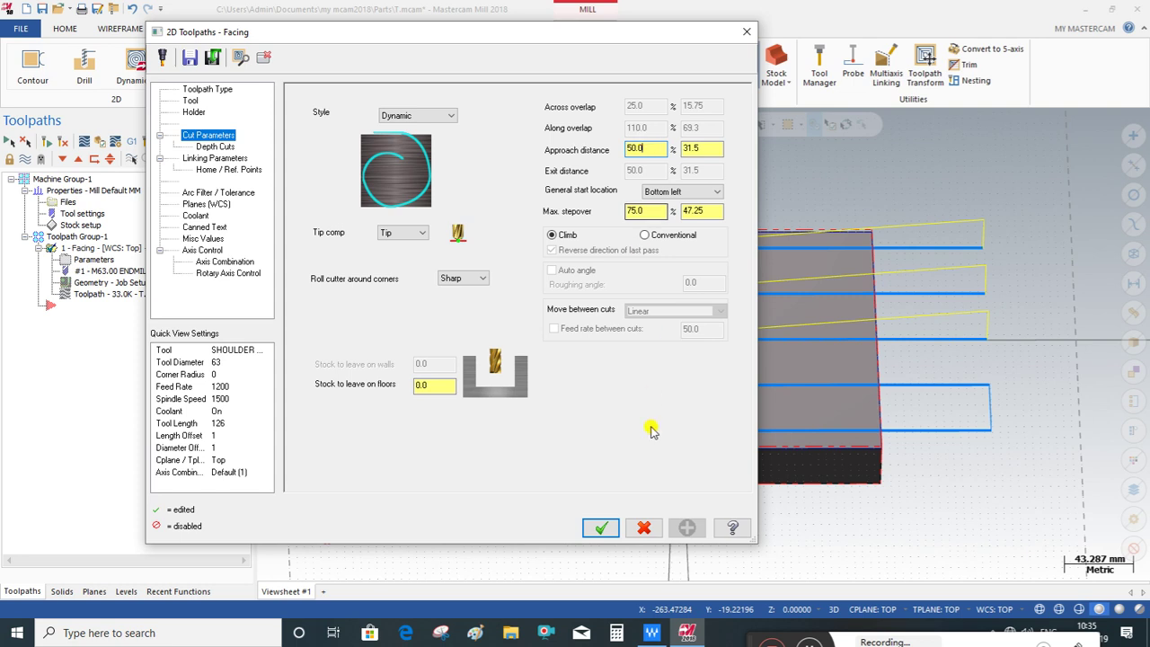
pyautogui.click(600, 528)
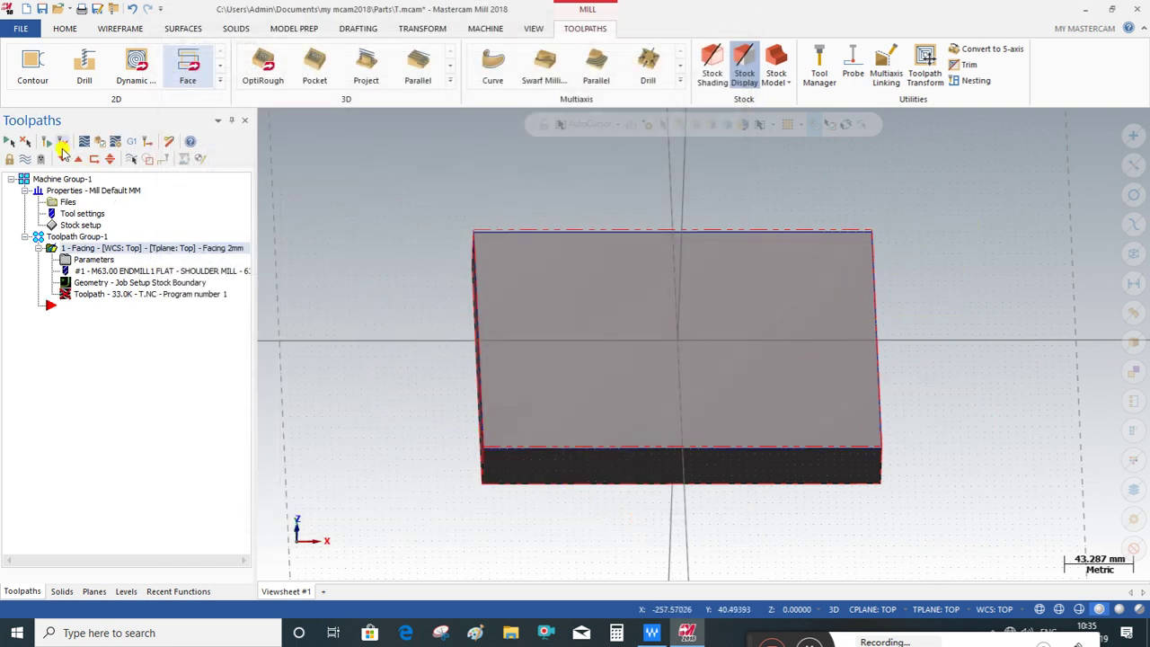
pyautogui.click(46, 141)
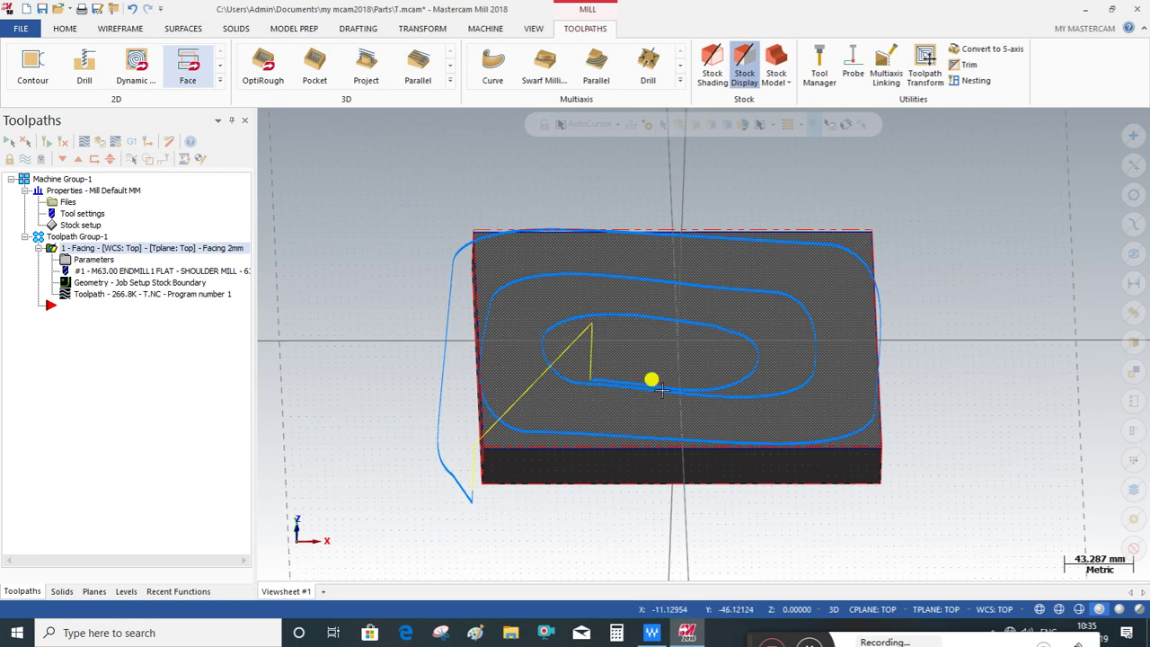
# - Backplot the dynamic facing operation, playing the tool's spiral sweep across the stock block
pyautogui.click(113, 143)
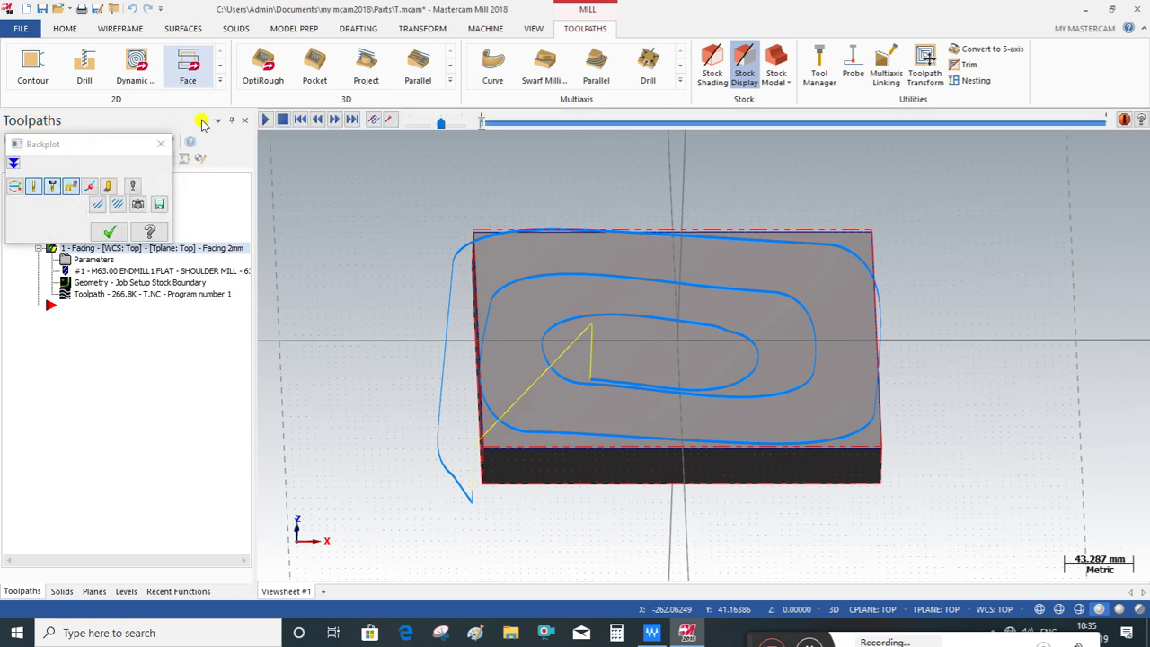
pyautogui.click(265, 119)
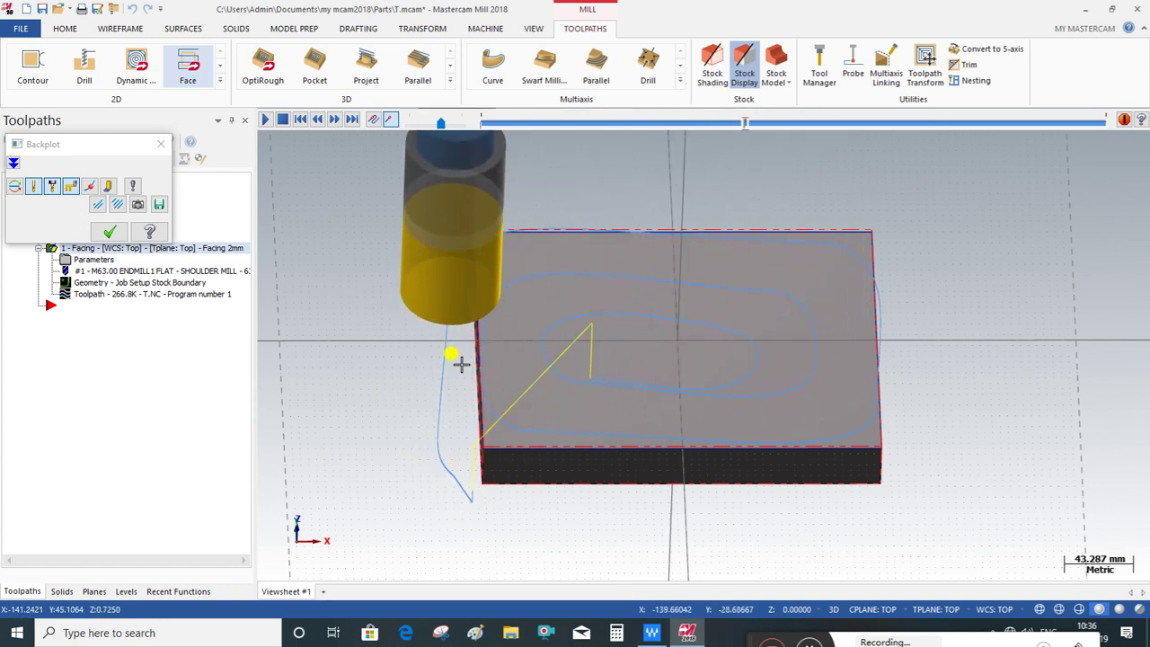
pyautogui.click(108, 232)
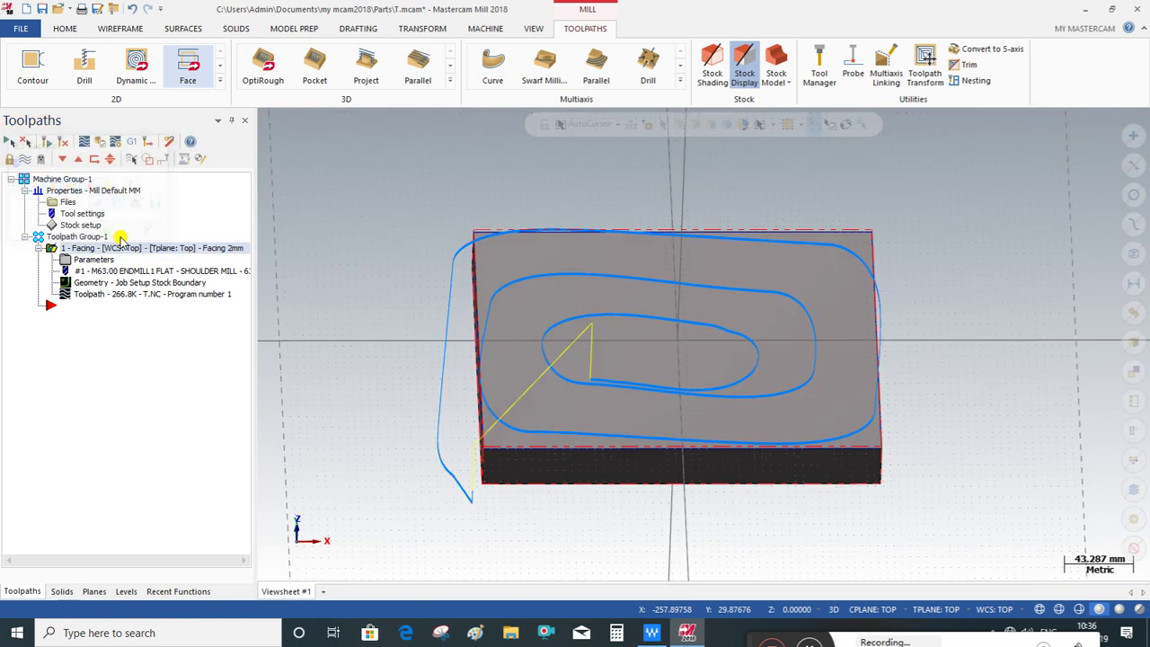